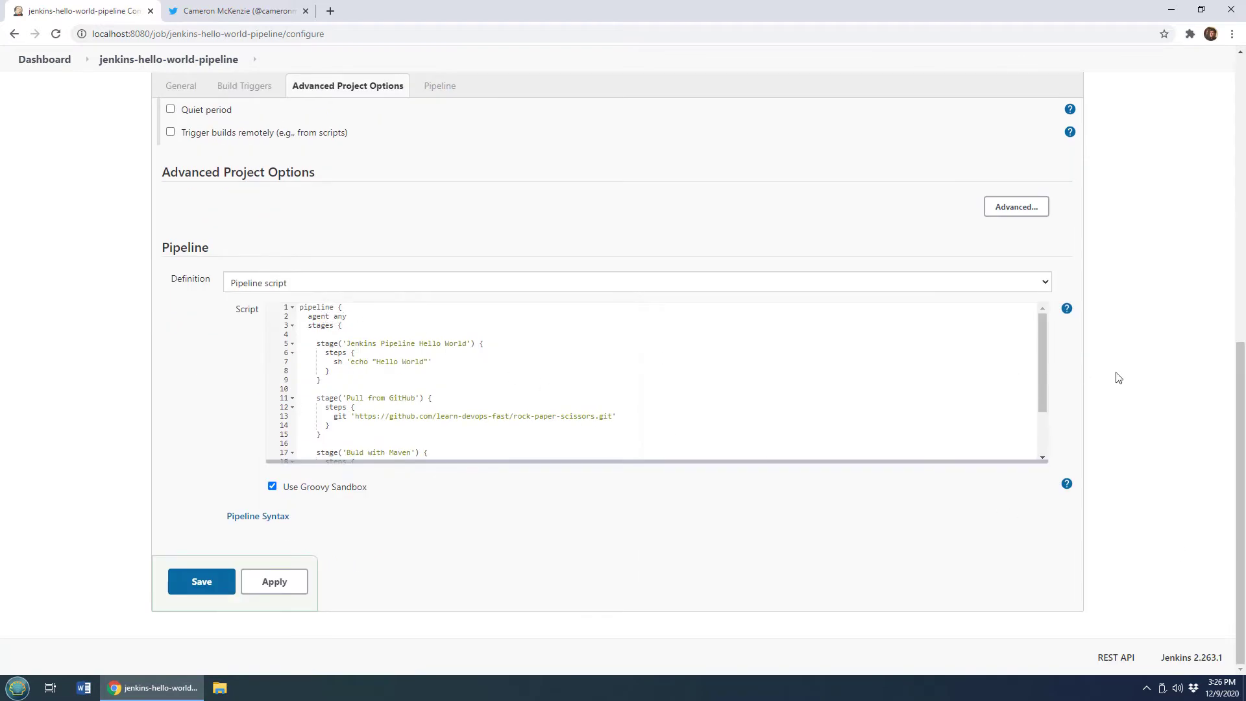
Examine the GitHub pull and Maven build stages in the script of jenkins-hello-world-pipeline
mouse_move(1041, 391)
mouse_down()
mouse_move(1051, 461)
mouse_move(1040, 401)
mouse_up()
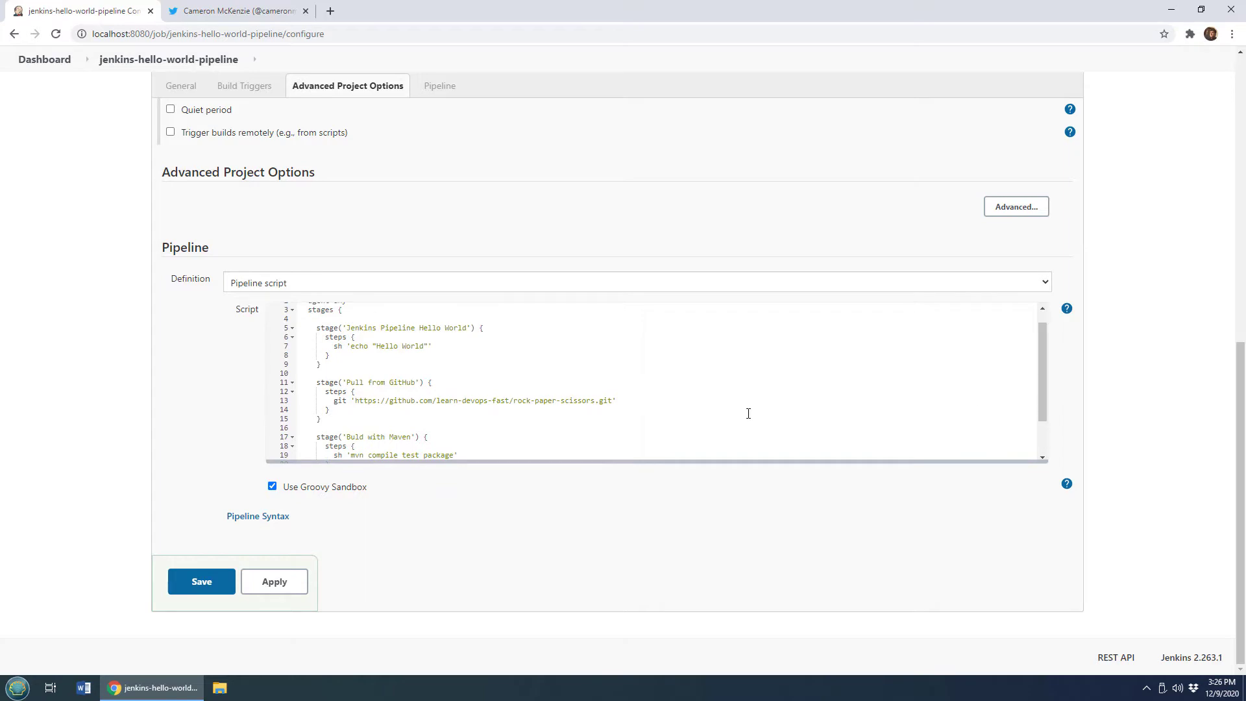
click(335, 402)
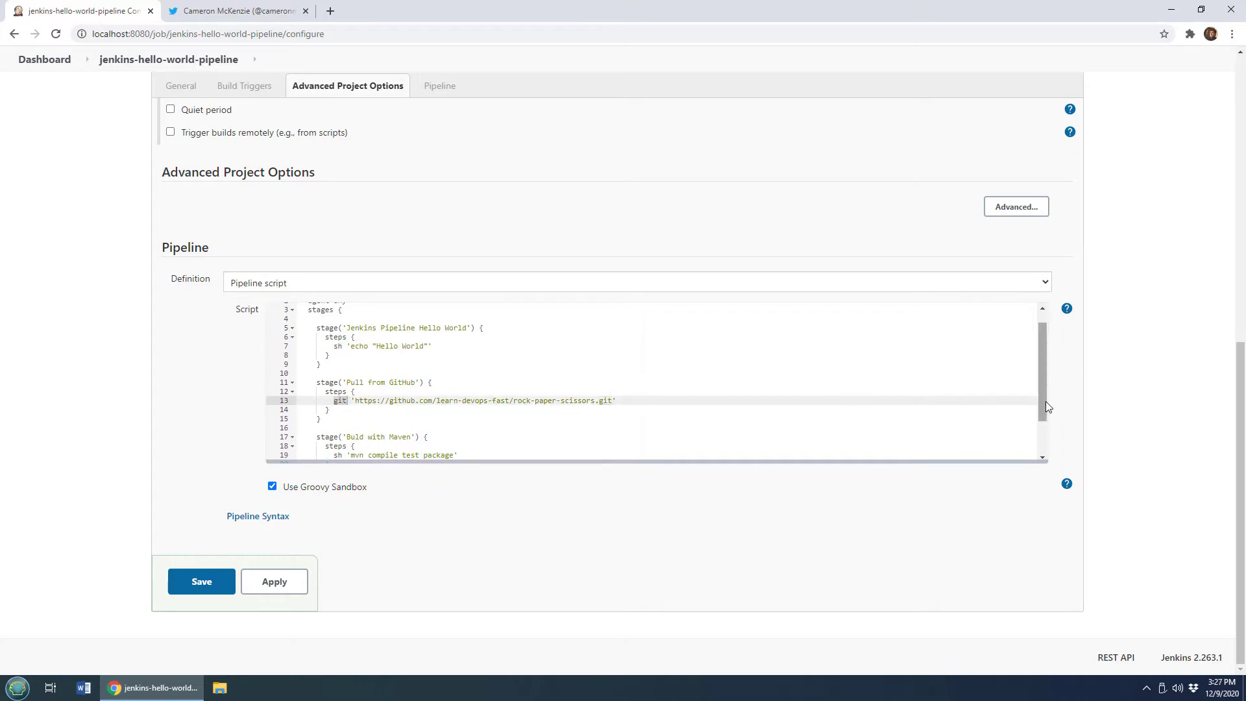
drag(1044, 401, 1045, 442)
drag(346, 404, 502, 404)
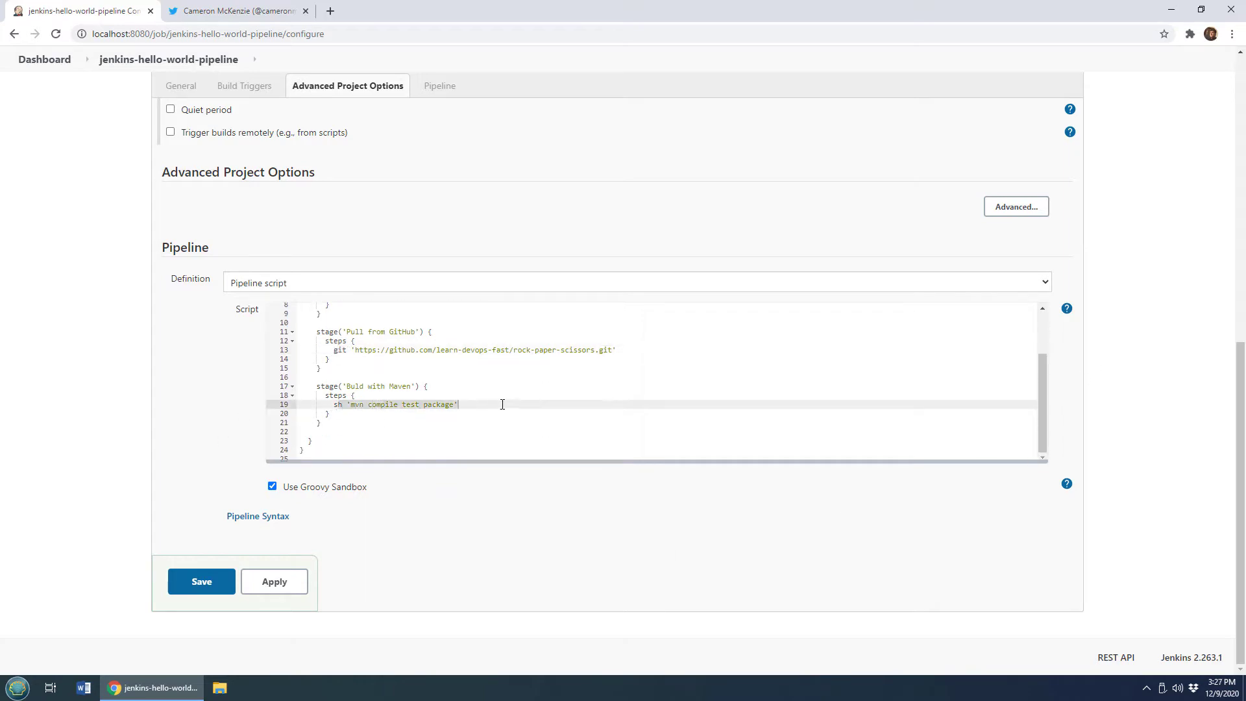
Open the configuration of the jenkins-hello-world job from the dashboard and examine its Windows batch build command
click(43, 59)
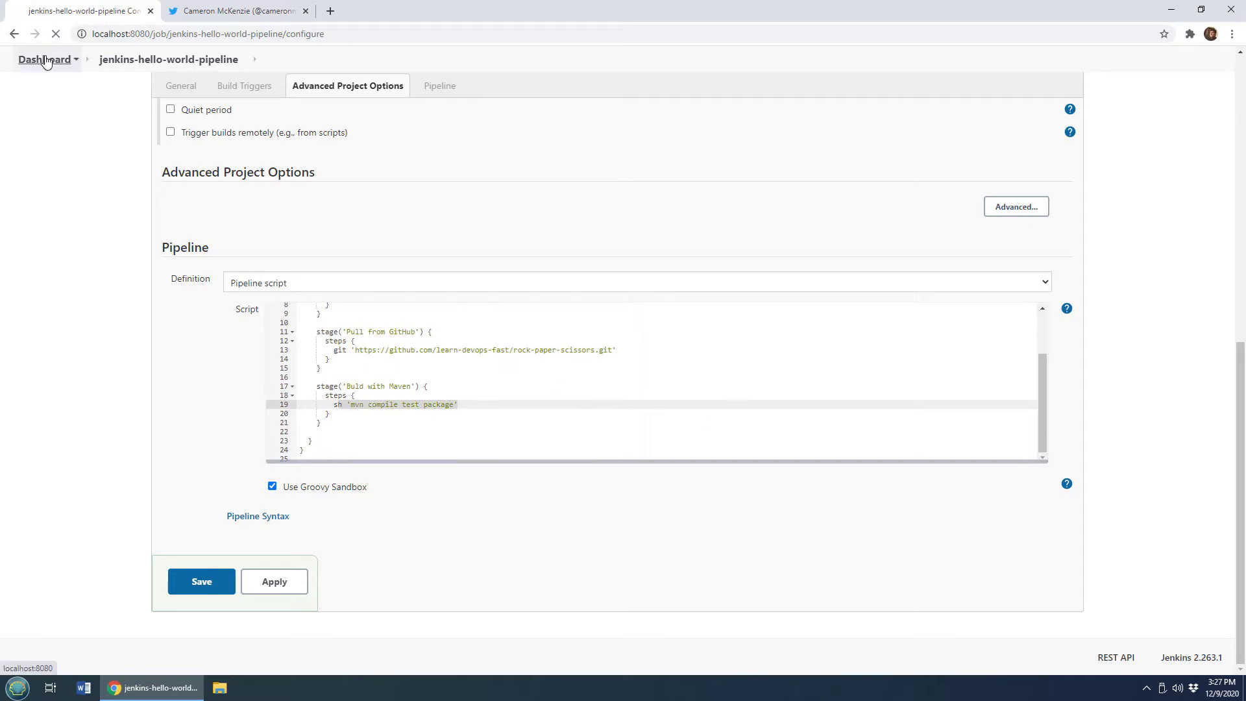
click(444, 205)
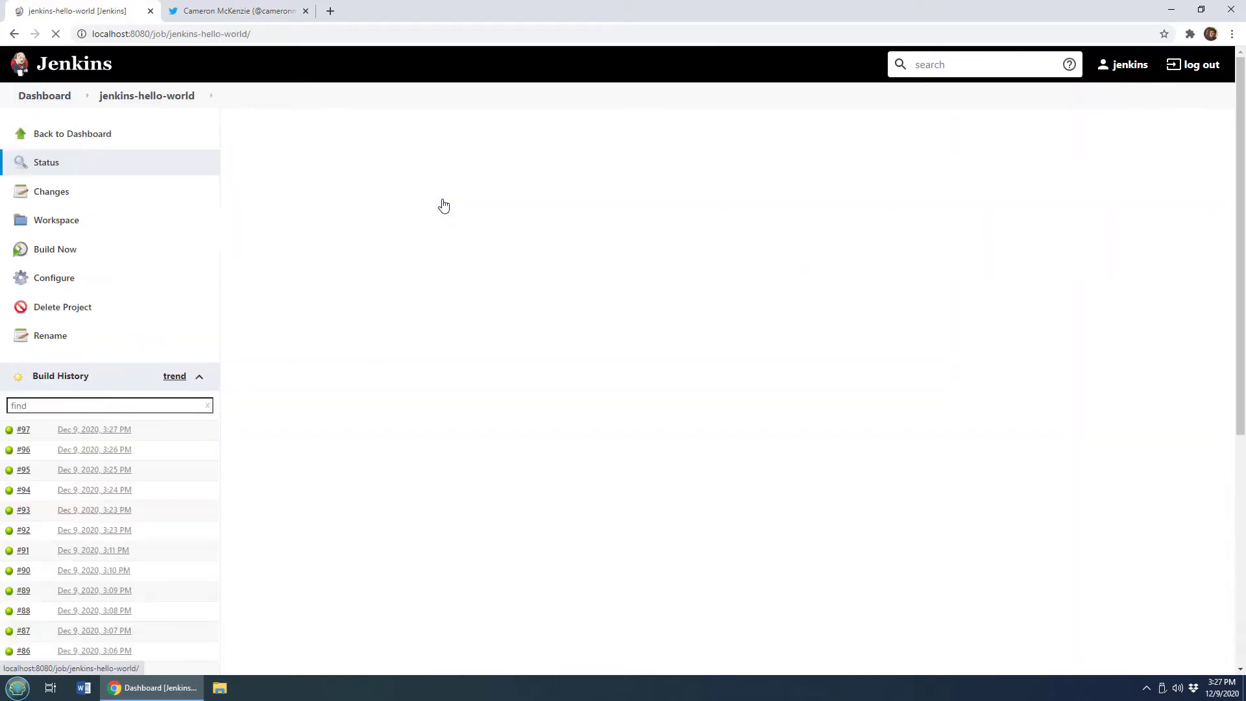
click(59, 284)
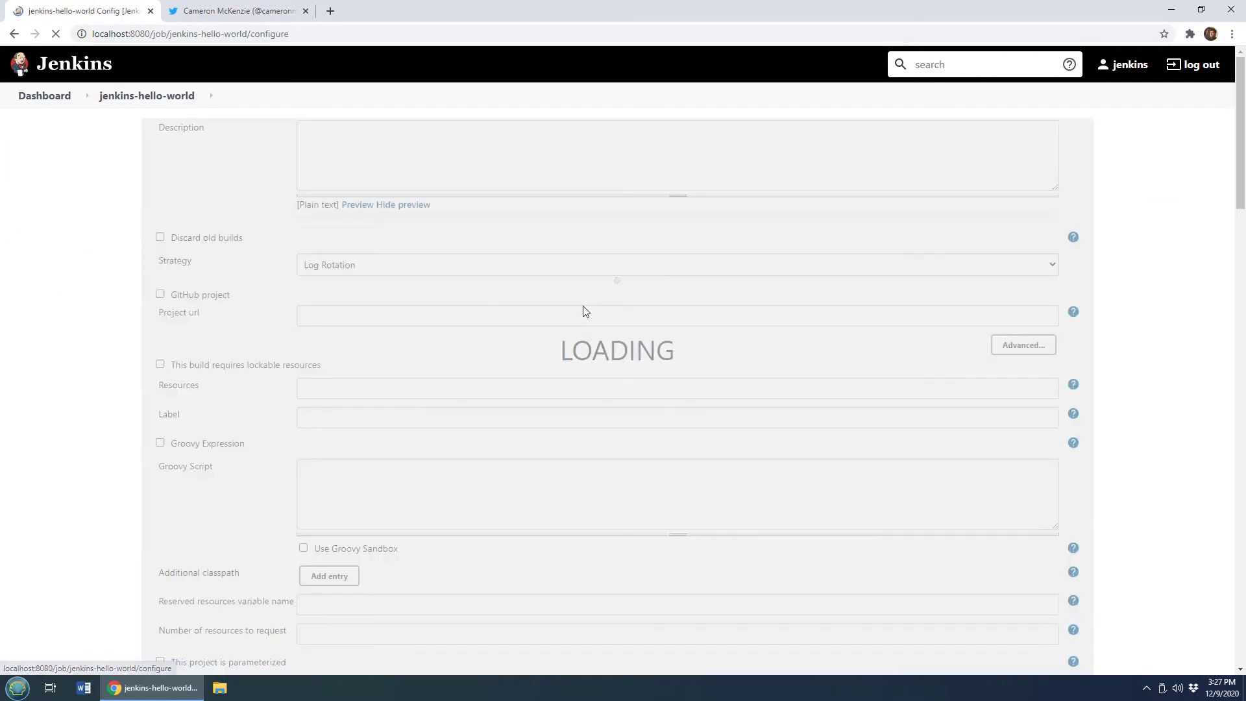
drag(1239, 282, 1229, 641)
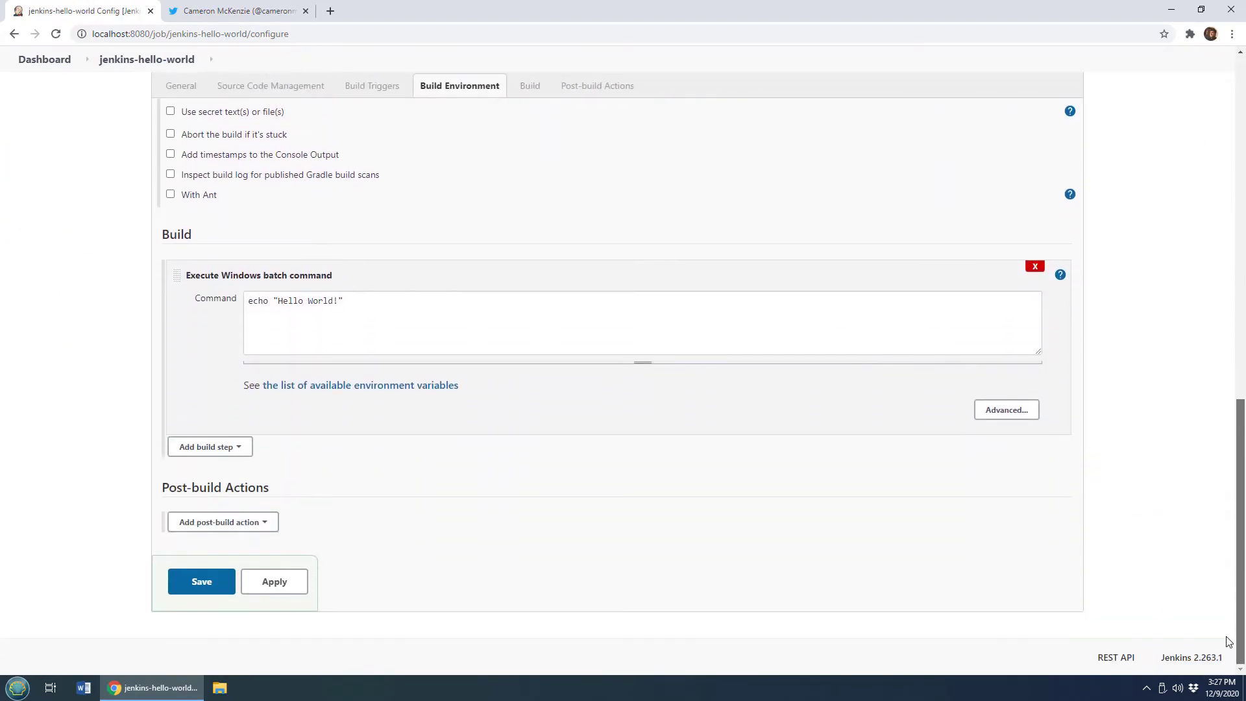
Open the Plugin Manager from the Jenkins management page and search the available plugins for "Blue Ocean"
click(39, 59)
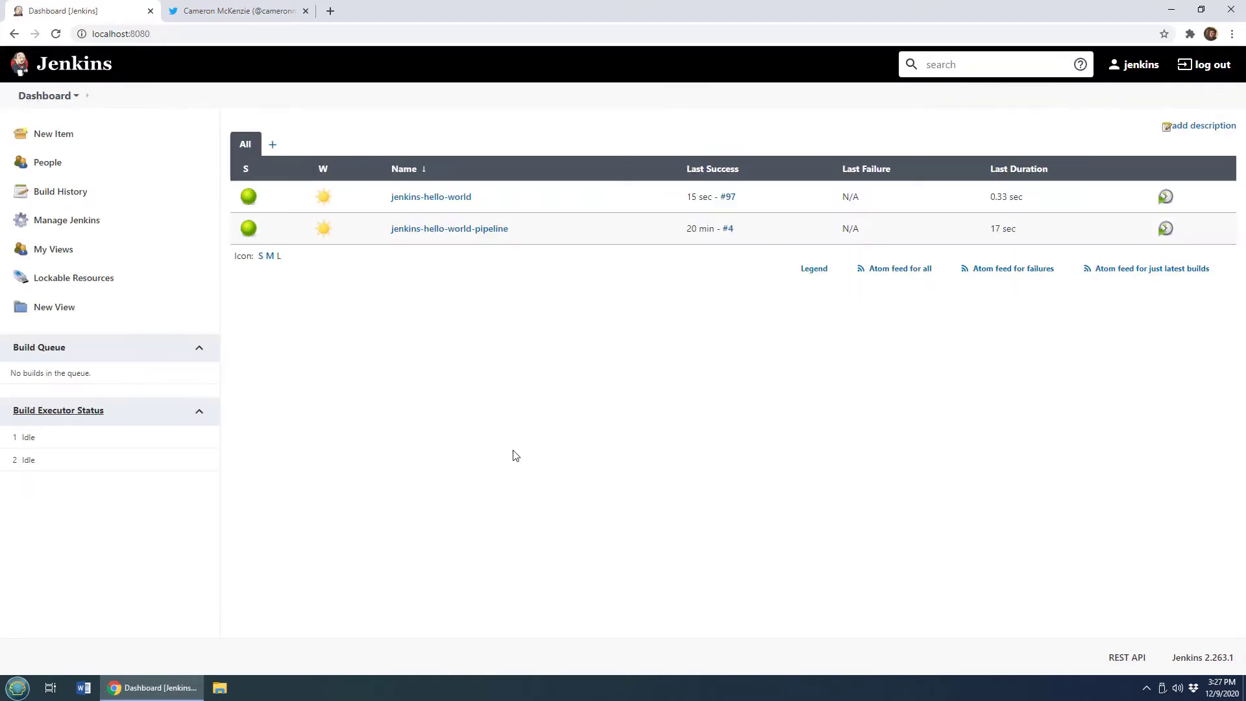
click(61, 224)
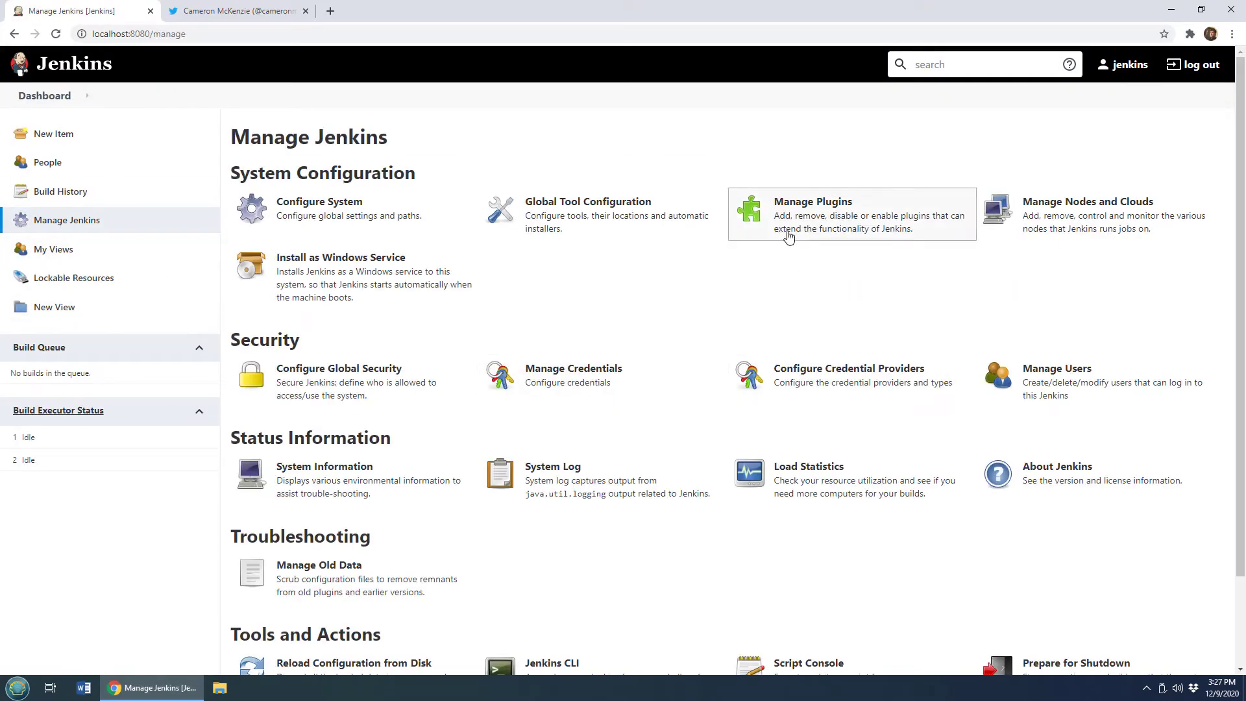
click(750, 232)
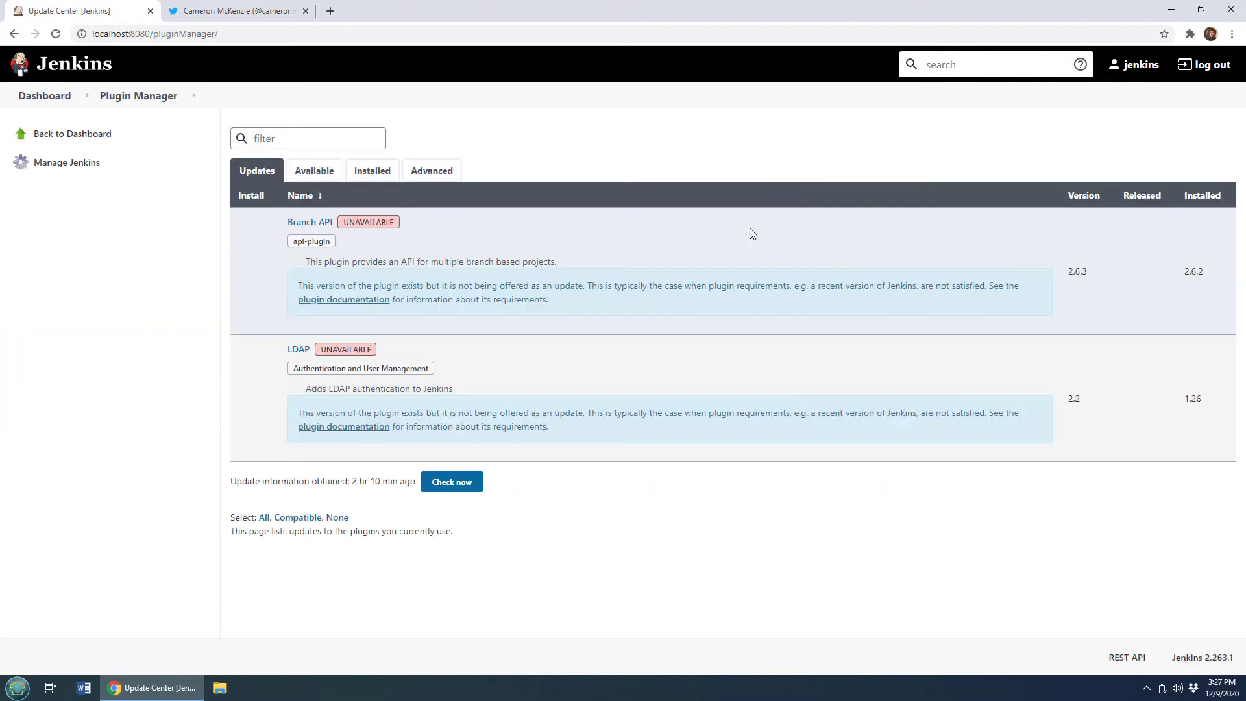
click(316, 167)
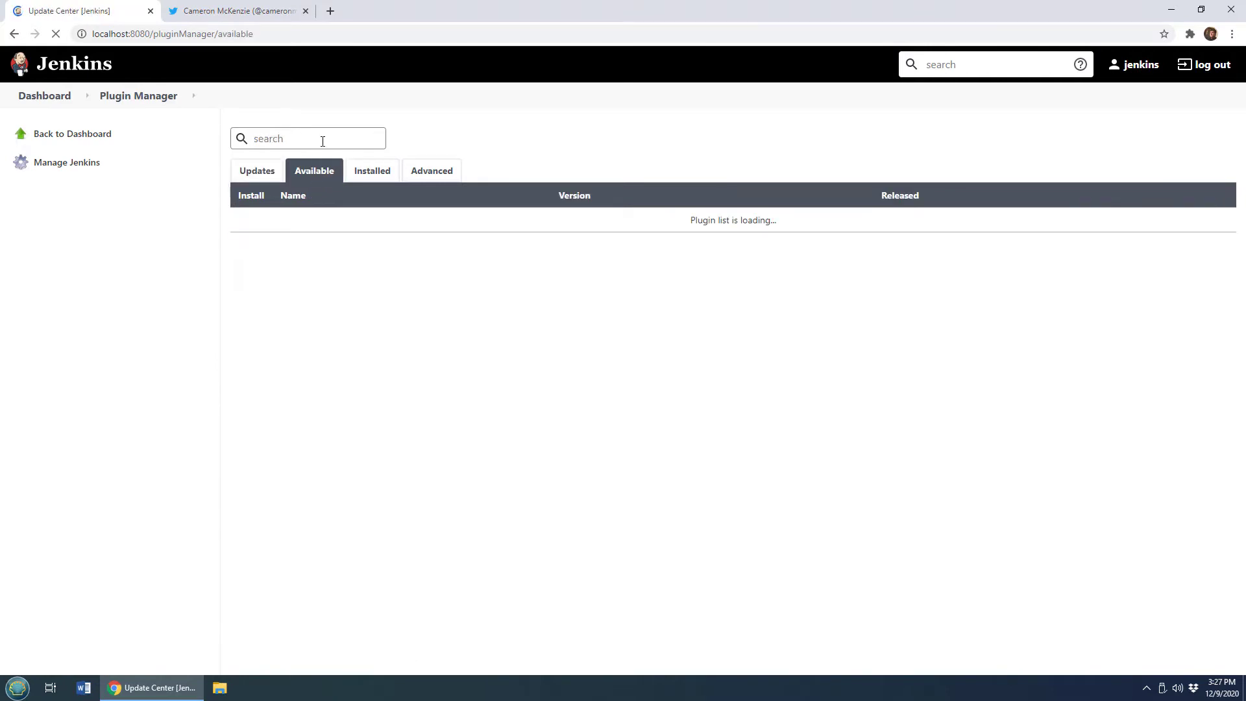
click(323, 140)
text(Bl)
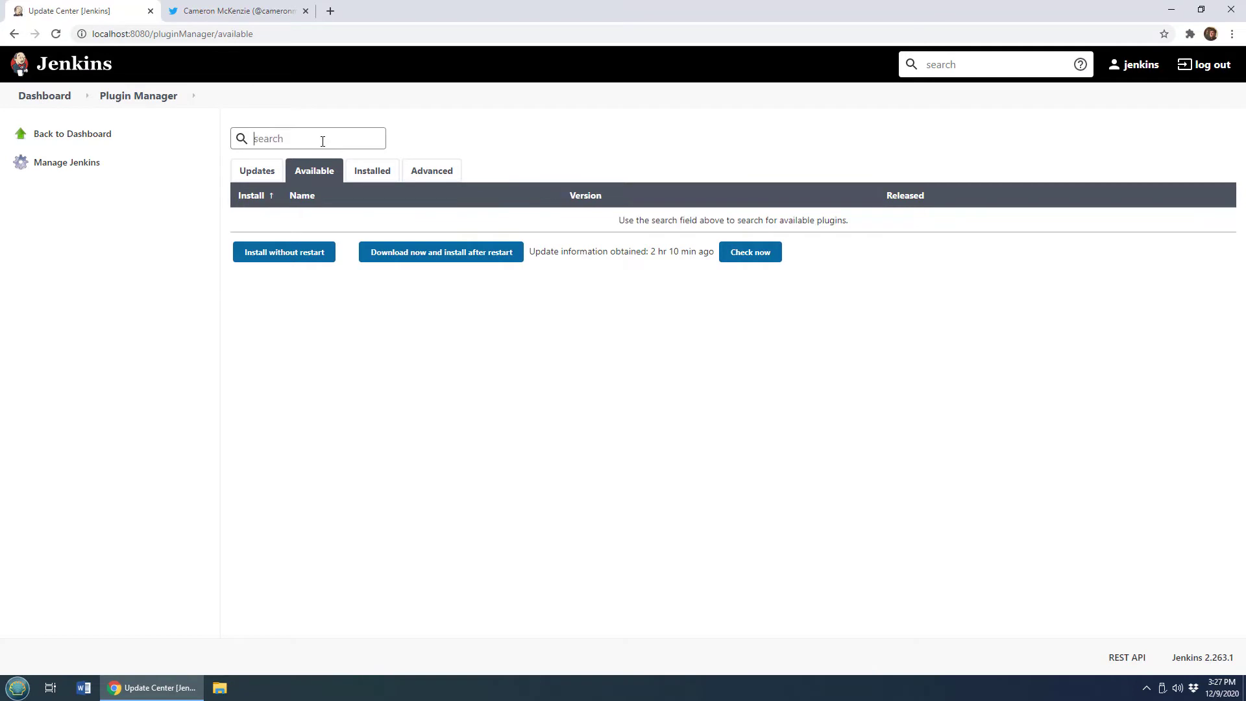
text(Blue)
text(Ocean)
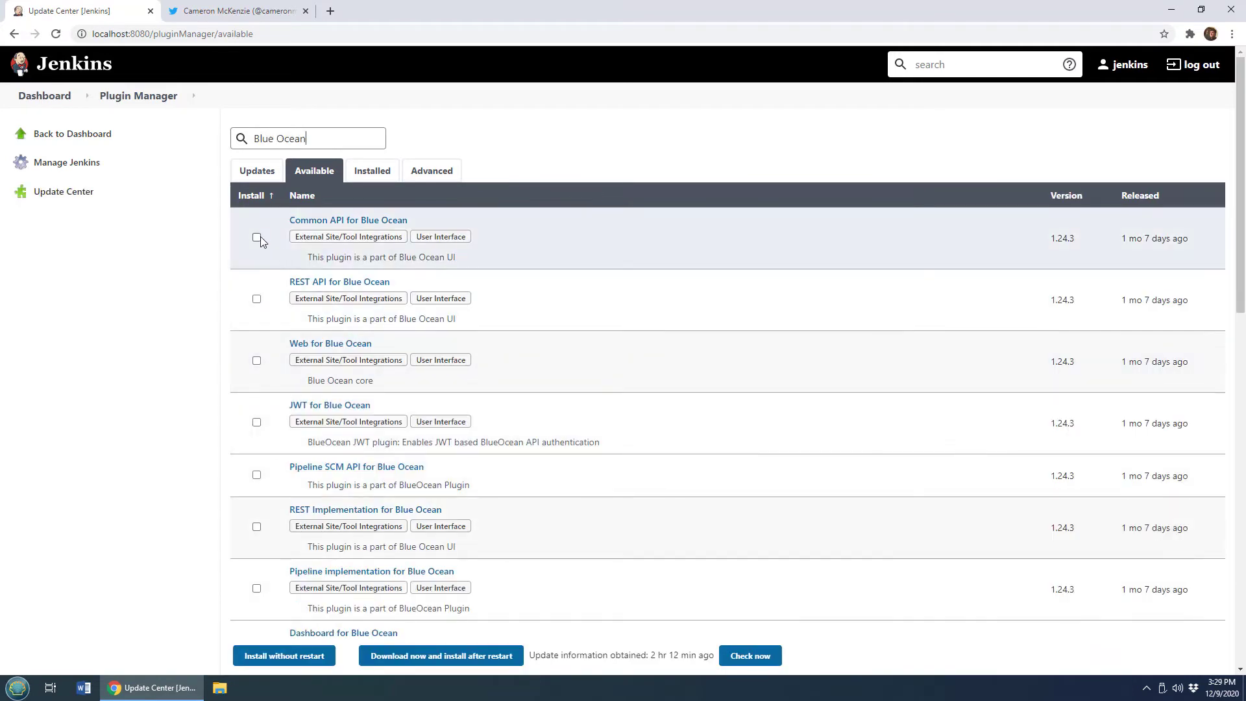
Select the first seven plugins for installation, from Common API for Blue Ocean through Pipeline implementation for Blue Ocean
click(256, 237)
click(257, 299)
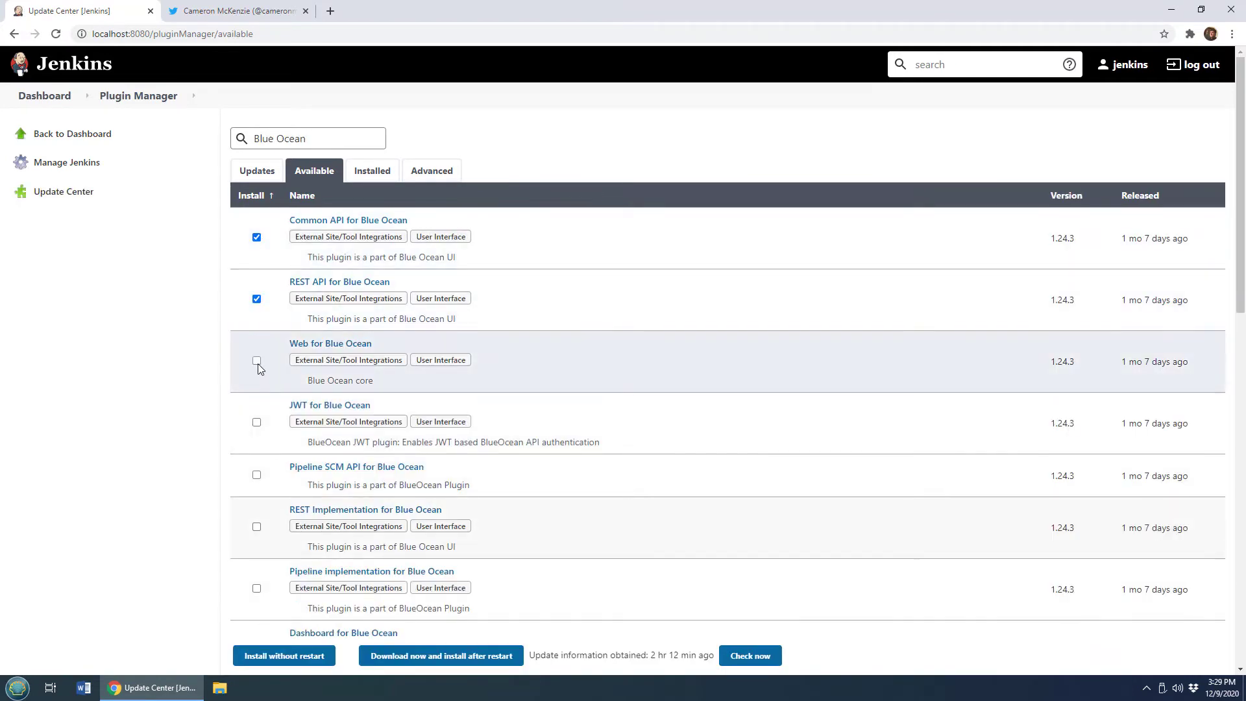
click(256, 360)
click(256, 422)
click(256, 474)
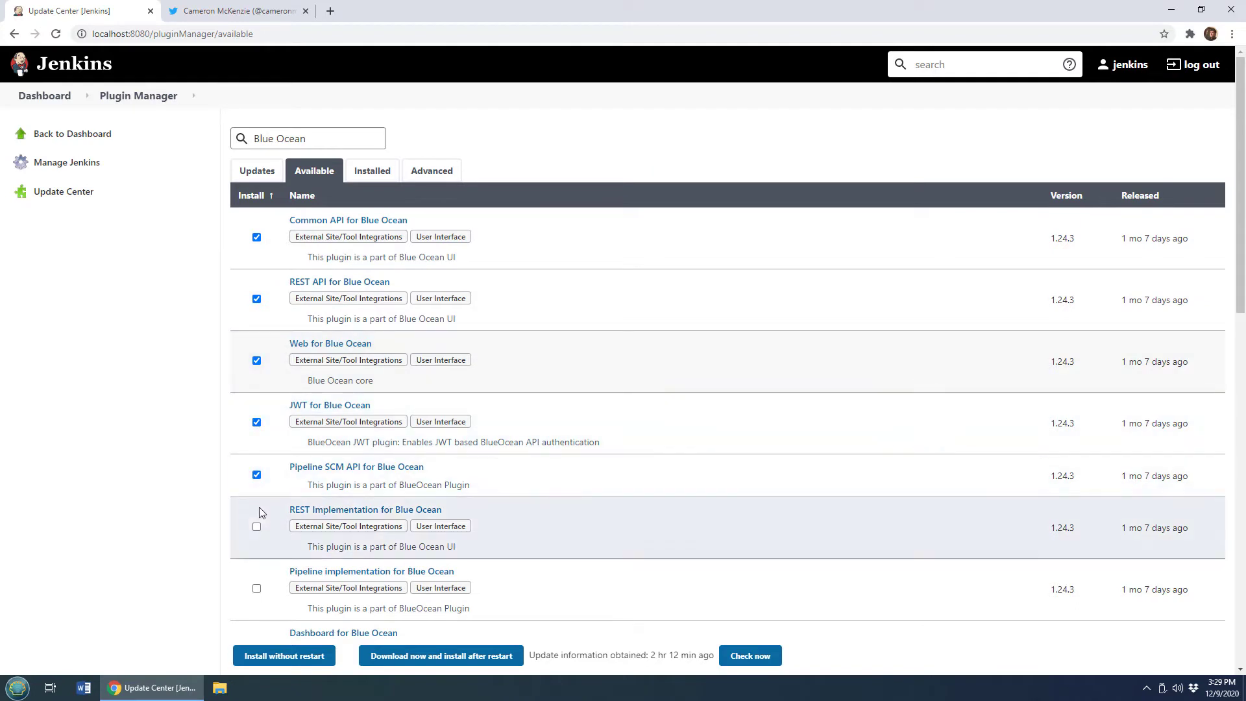
click(256, 526)
click(256, 588)
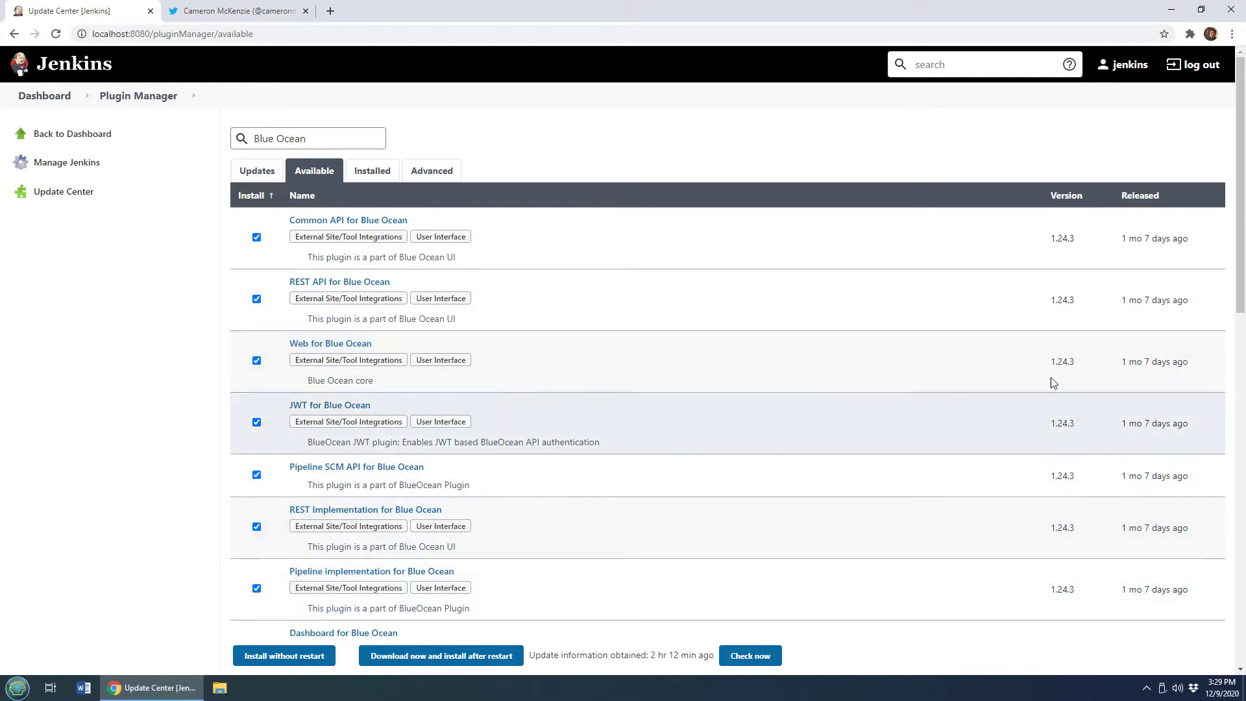
Select the next eight plugins for installation, from Dashboard for Blue Ocean through Autofavorite for Blue Ocean
scroll(470, 232, down, 7)
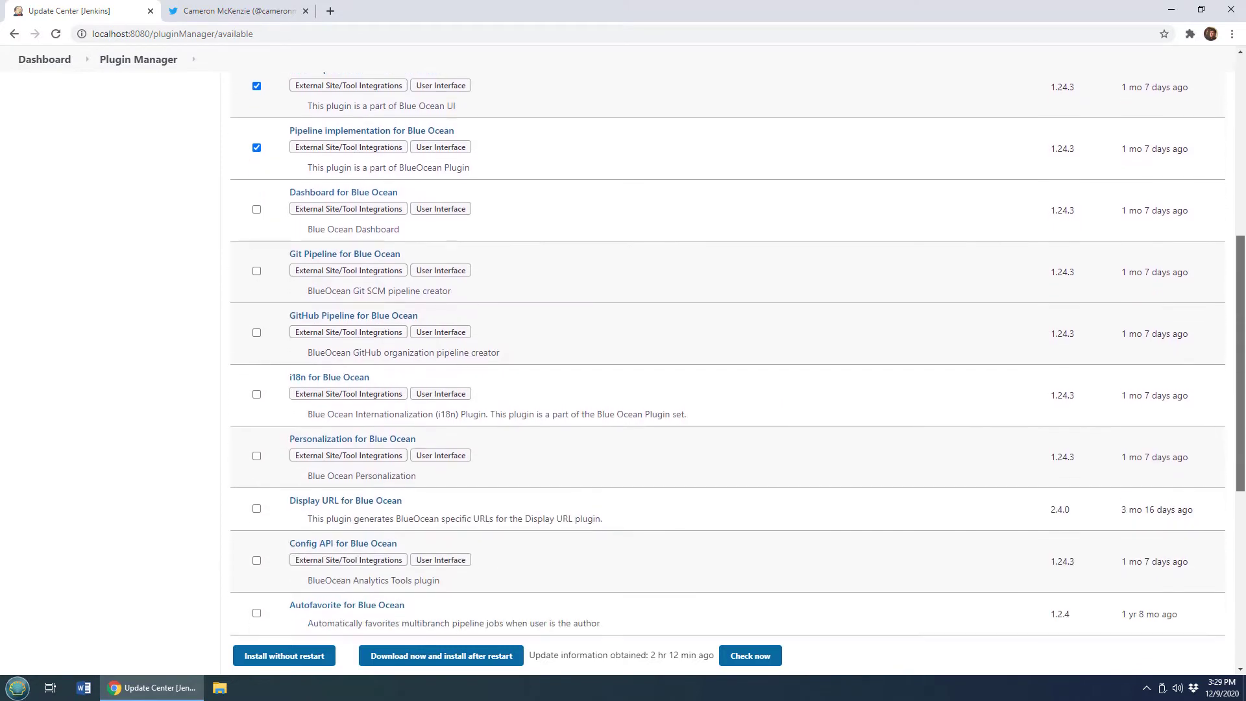
click(257, 193)
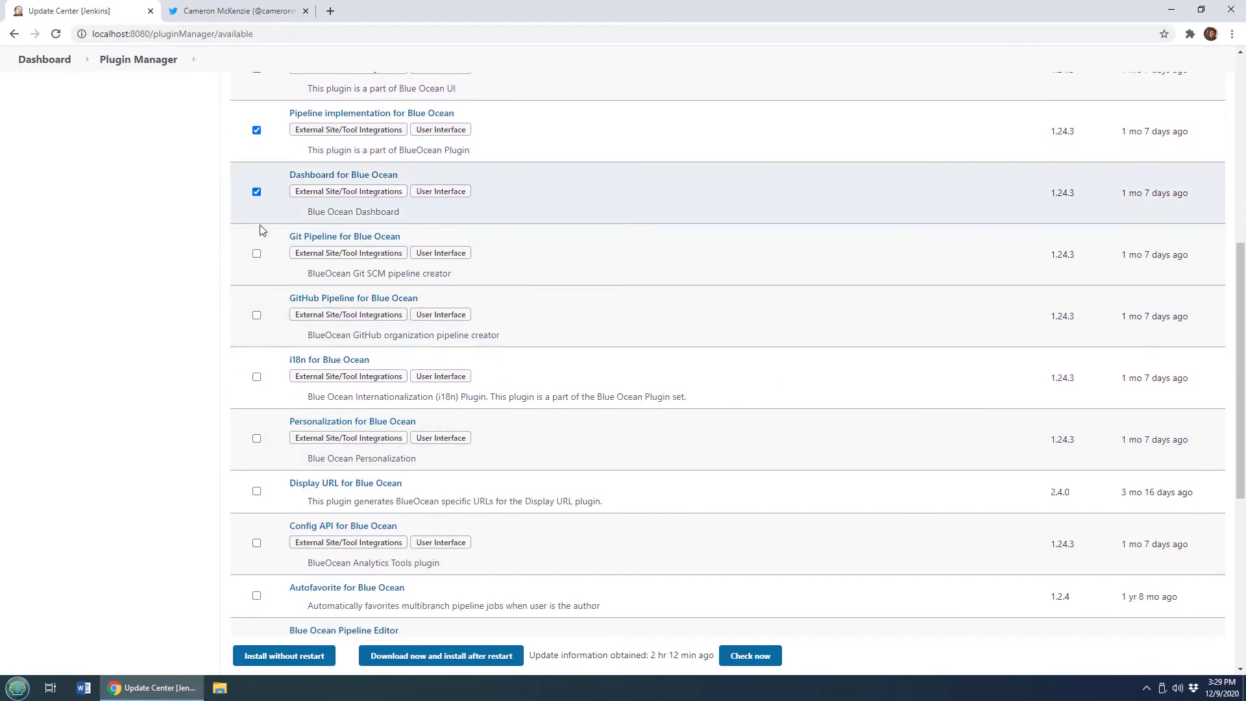
click(257, 253)
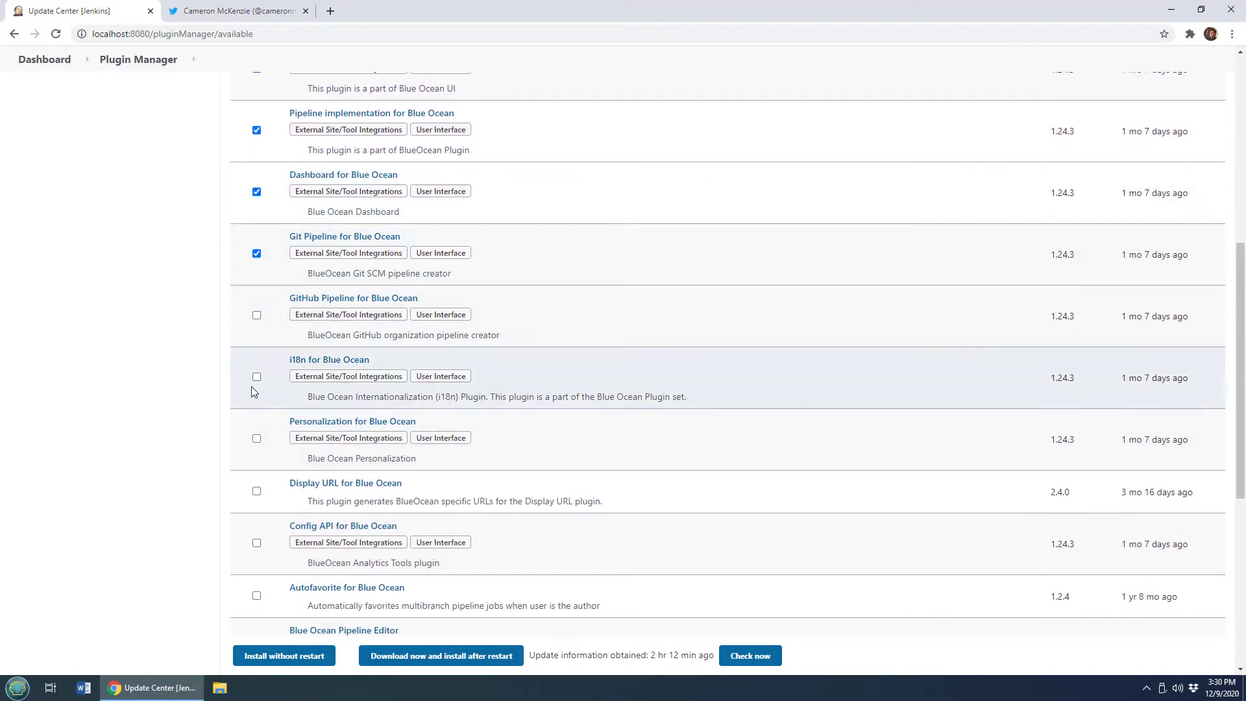
click(256, 376)
click(256, 316)
click(257, 439)
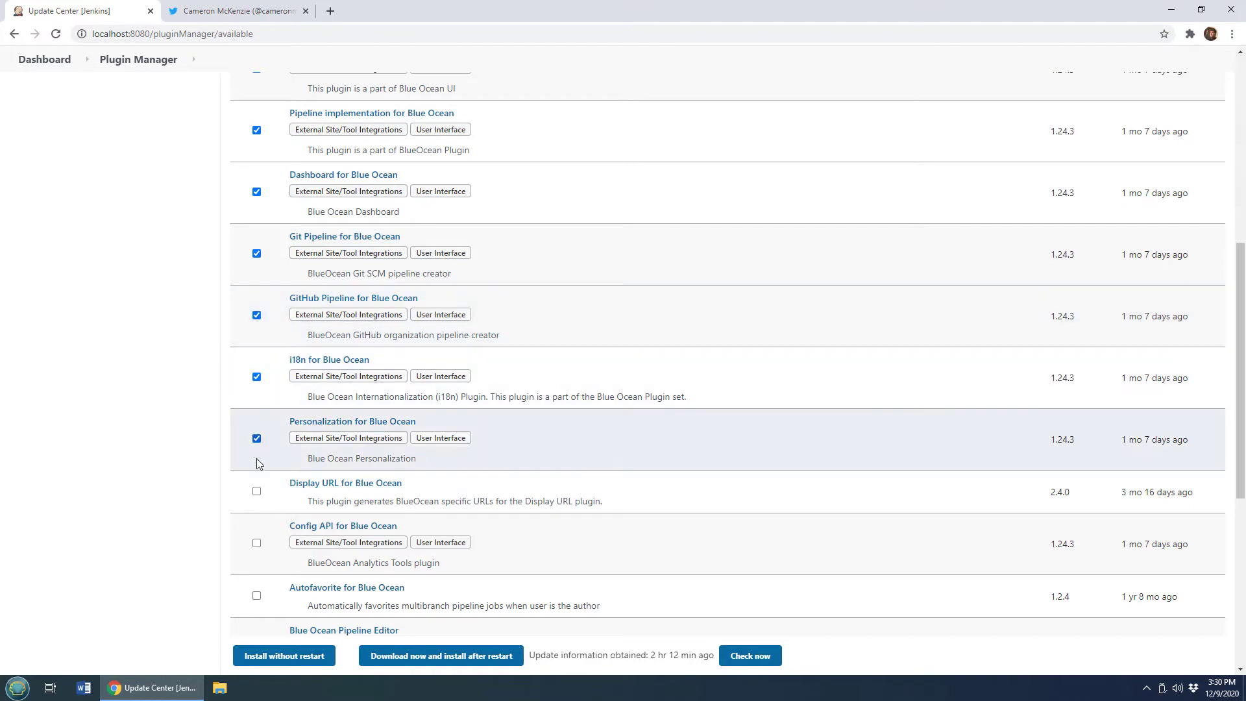
click(256, 544)
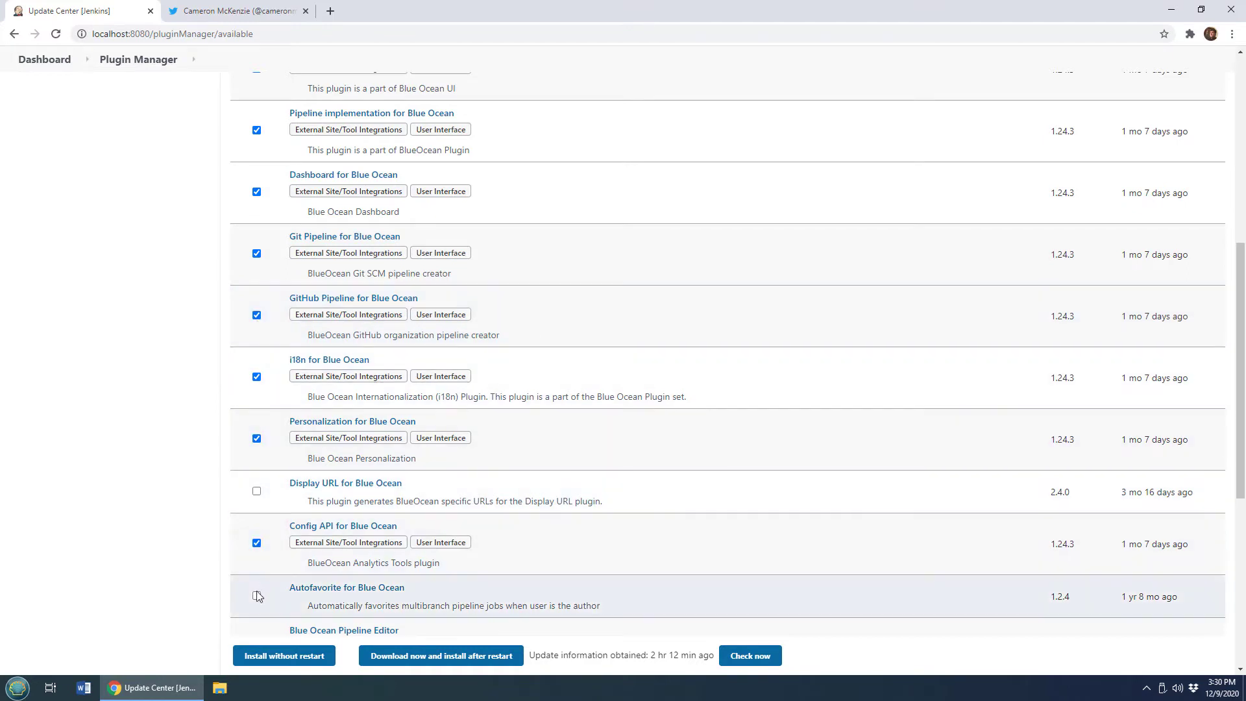
click(256, 595)
click(256, 492)
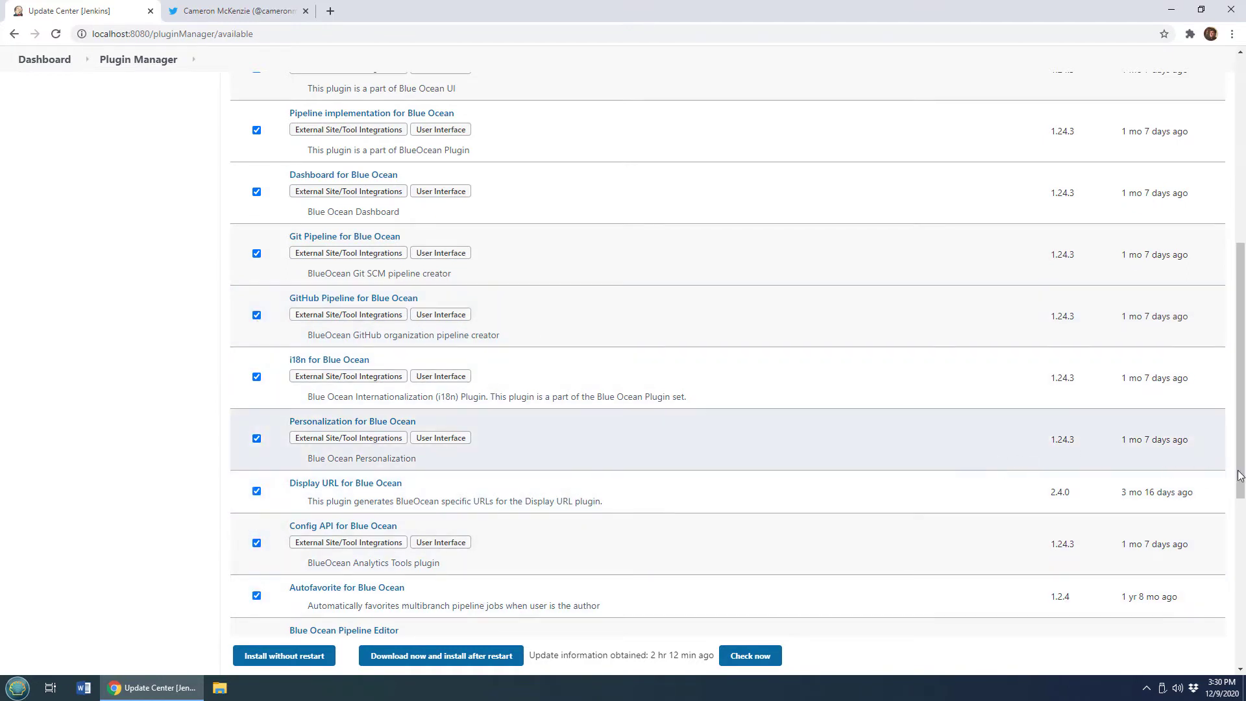
Select the last six plugins, from Blue Ocean Pipeline Editor through DEPRECATED Blue Ocean Executor Info, and install all selected plugins
drag(1239, 476, 1240, 629)
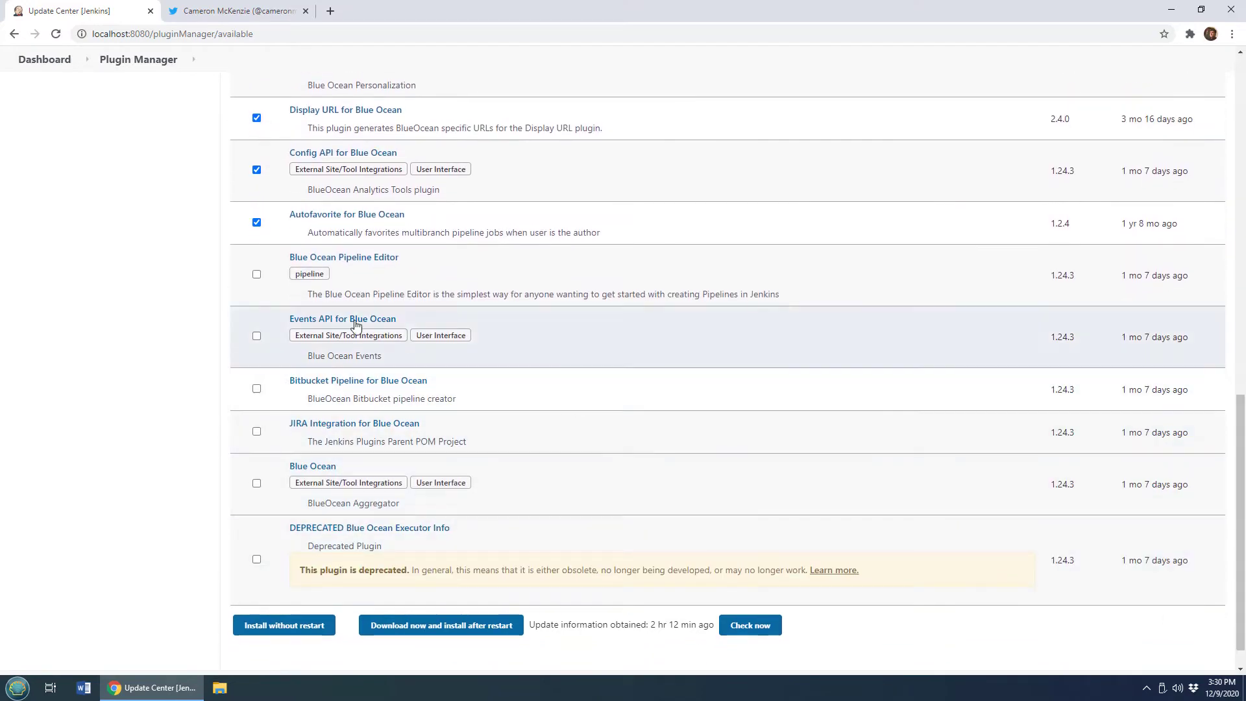
click(256, 274)
click(256, 335)
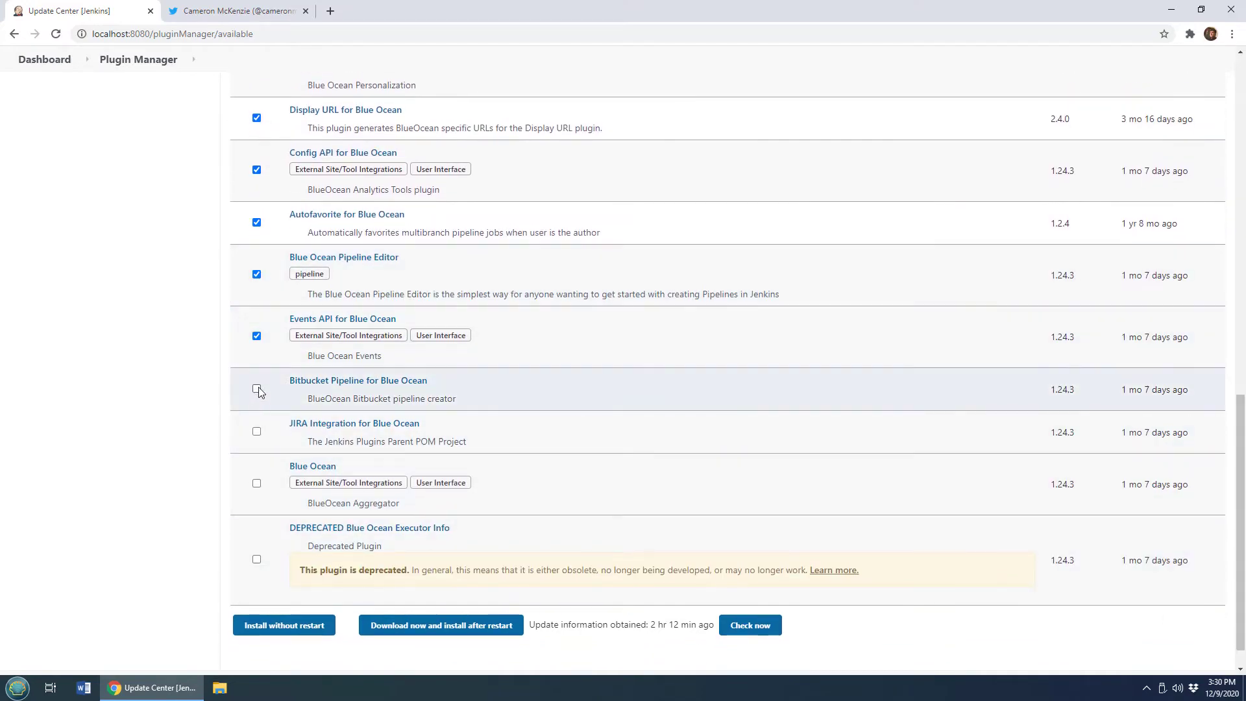
click(256, 389)
click(256, 432)
click(256, 483)
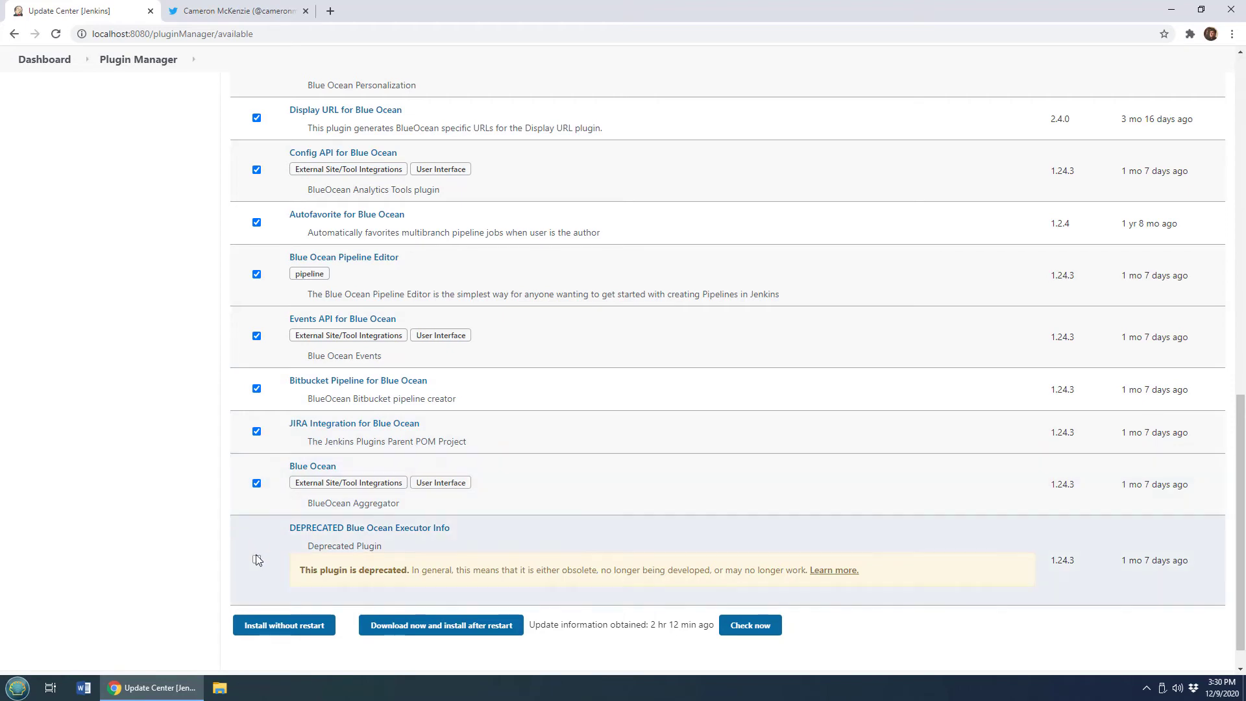
click(257, 559)
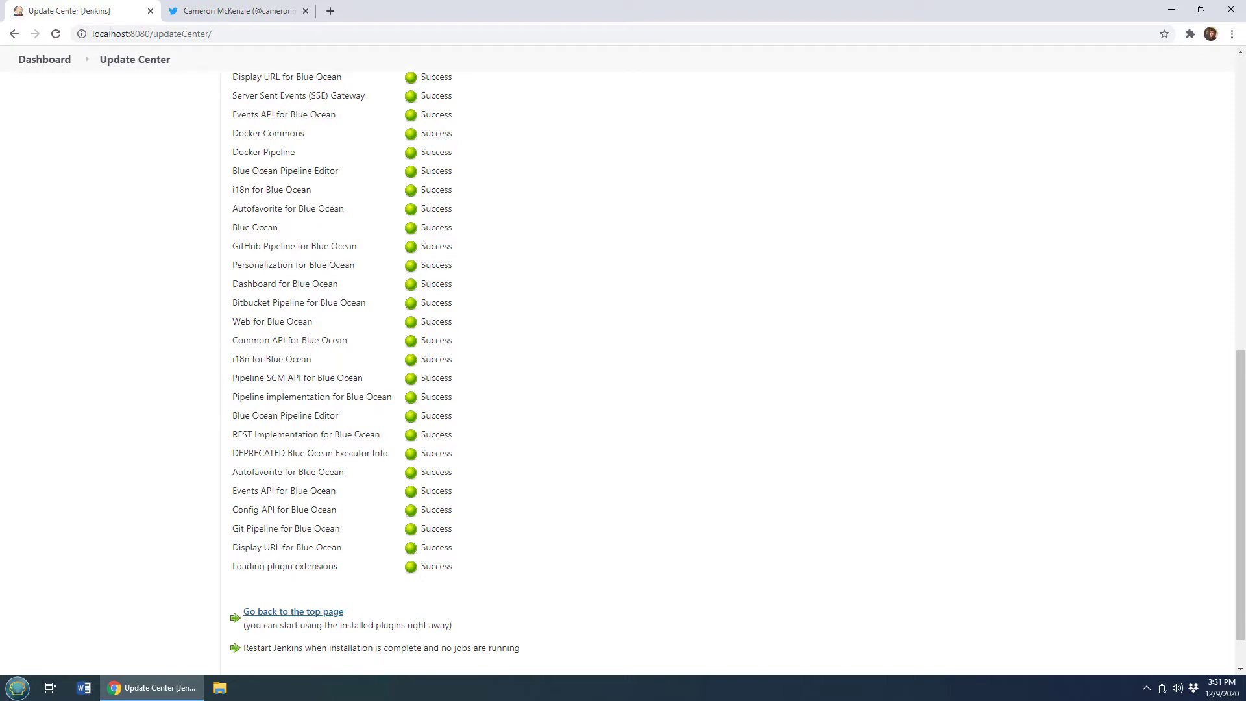
Check the plugin installation list, return to the dashboard and open Blue Ocean
drag(1238, 614, 1171, 253)
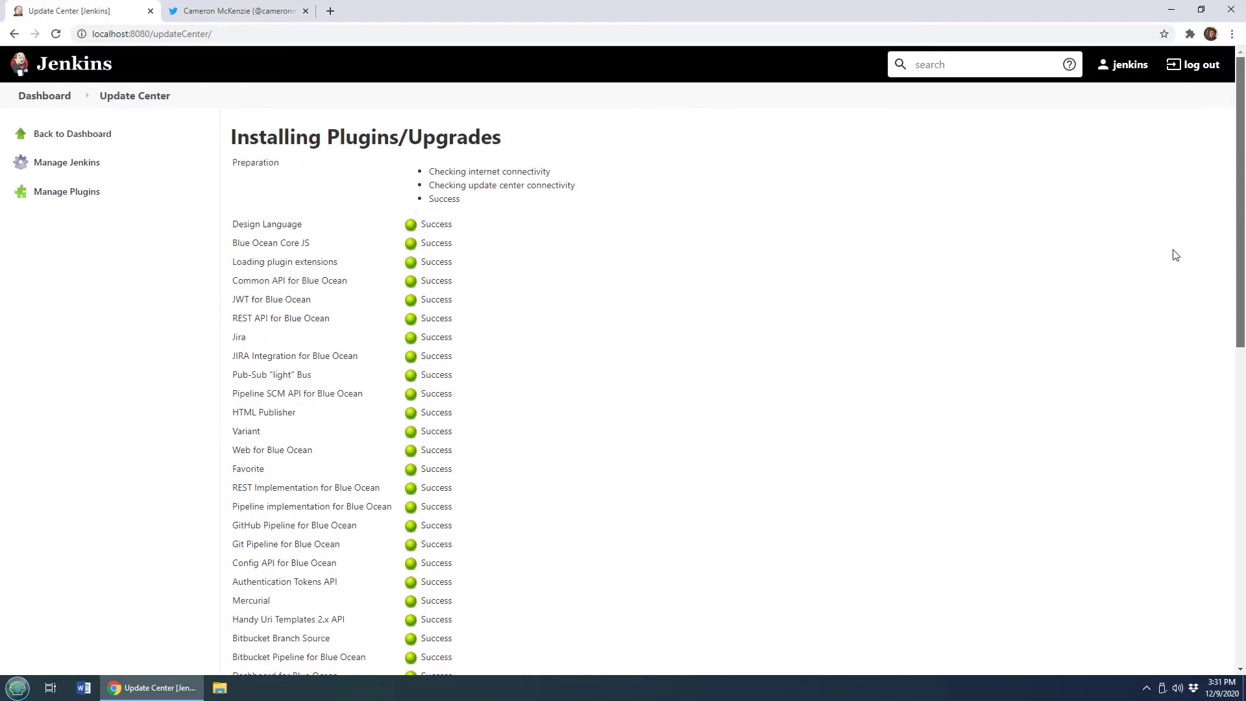
click(43, 65)
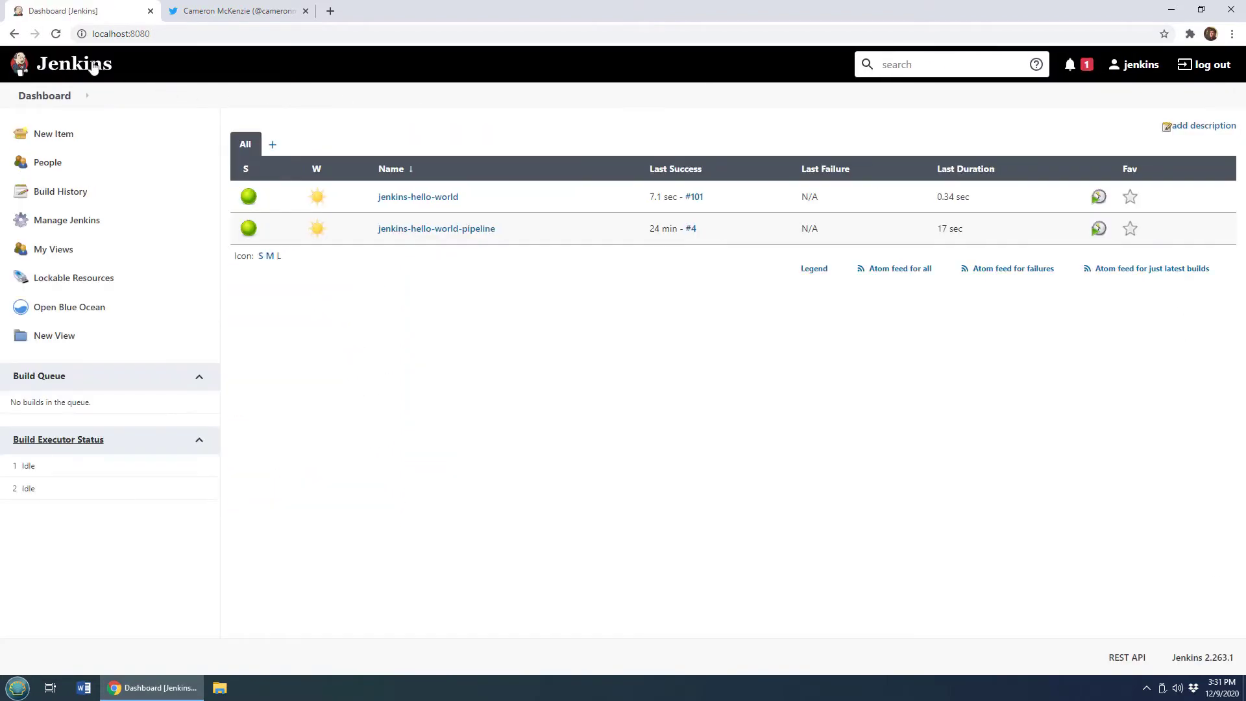
click(117, 316)
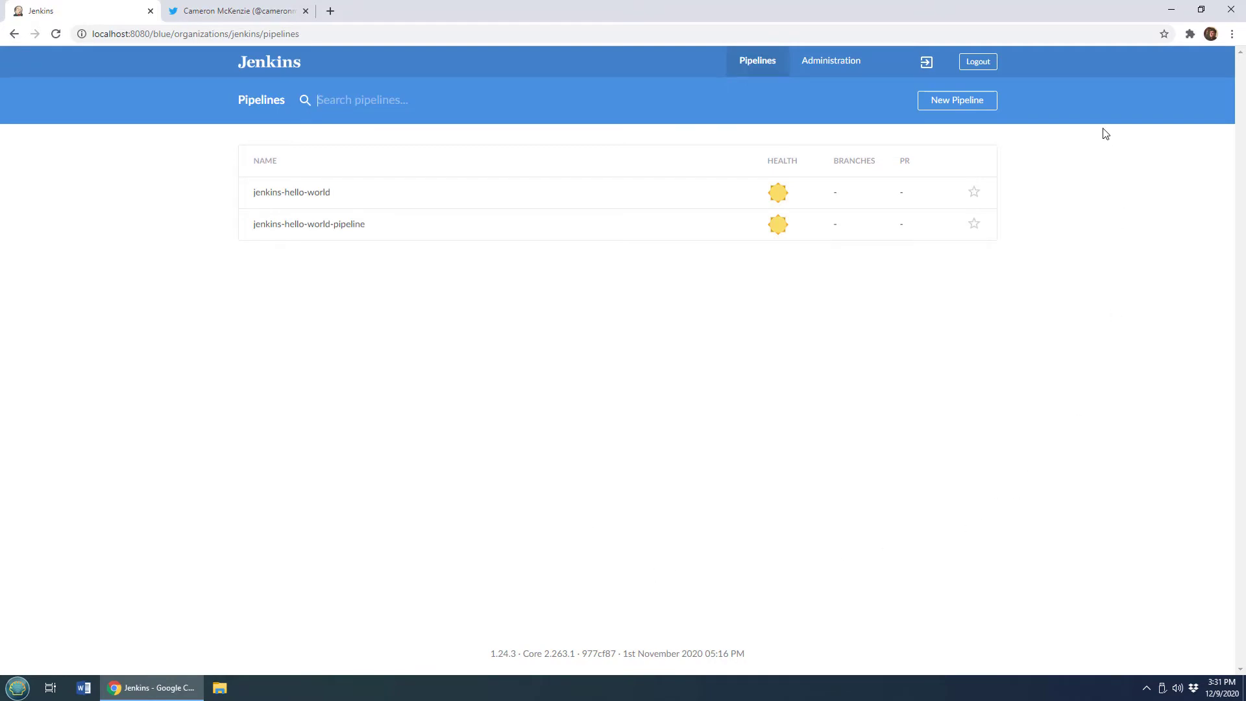
Open run 4 of jenkins-hello-world-pipeline, examine the log of its mvn compile test package step, and return to the pipeline's activity list
click(310, 228)
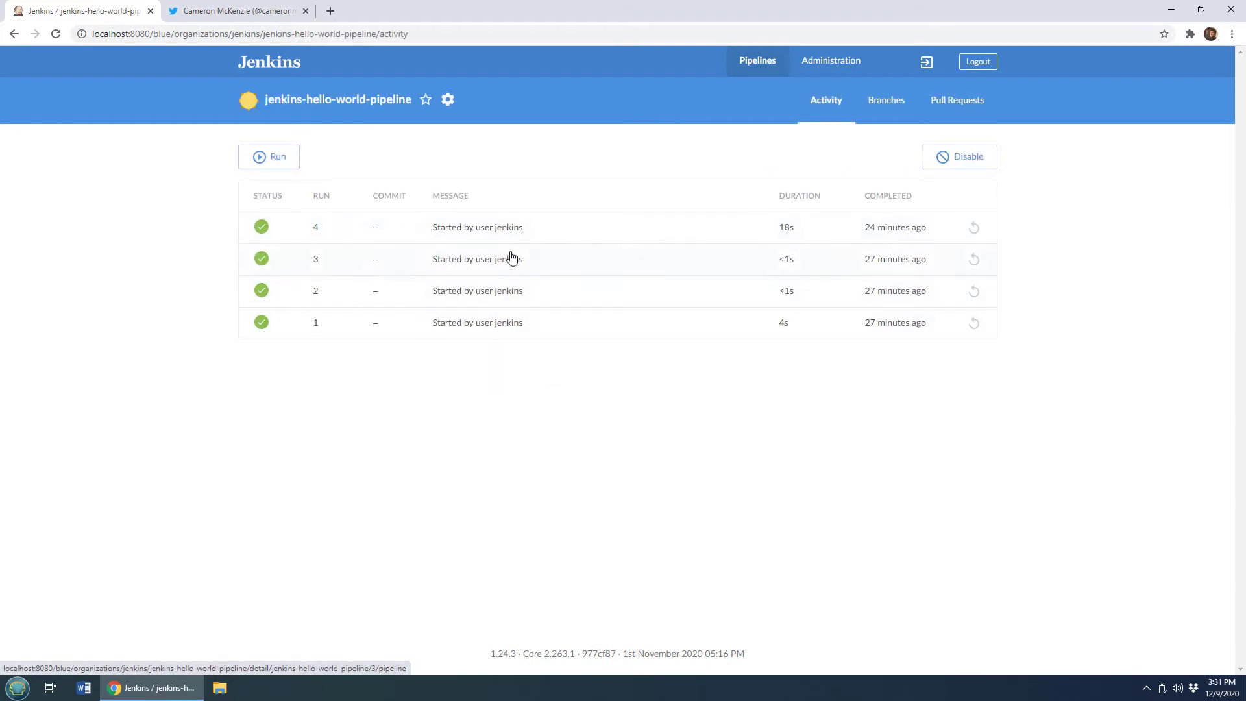
click(487, 235)
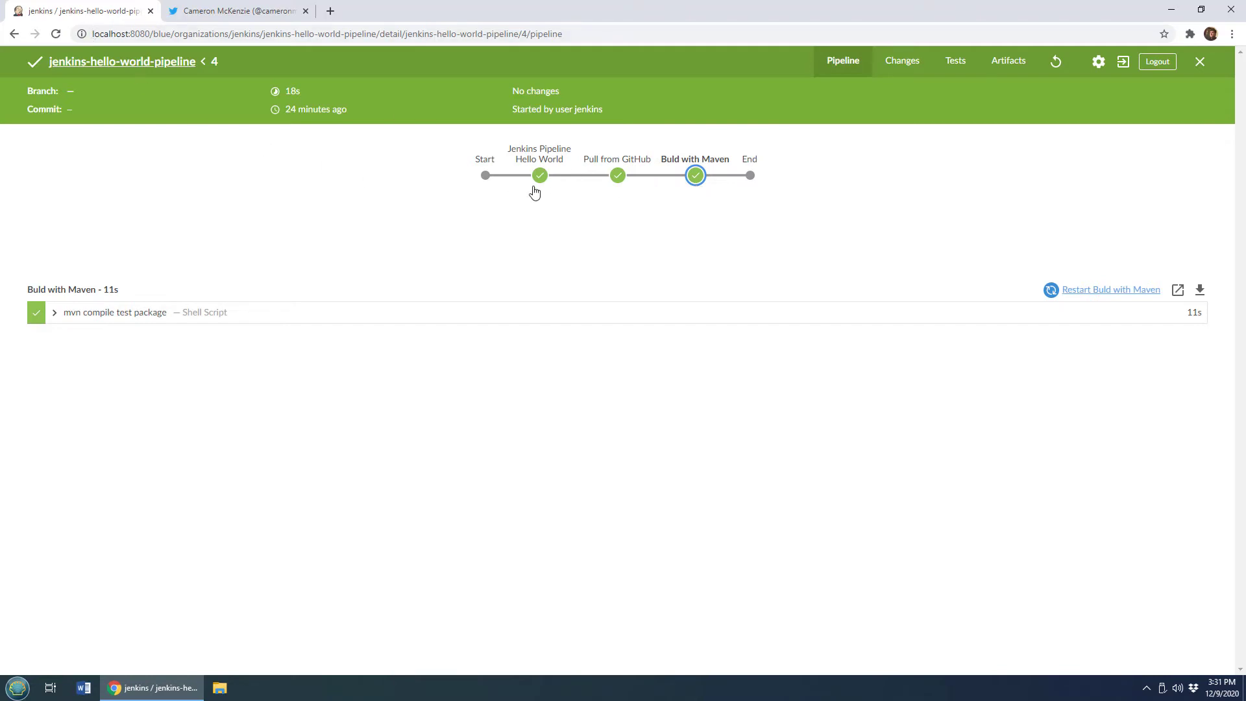
click(119, 313)
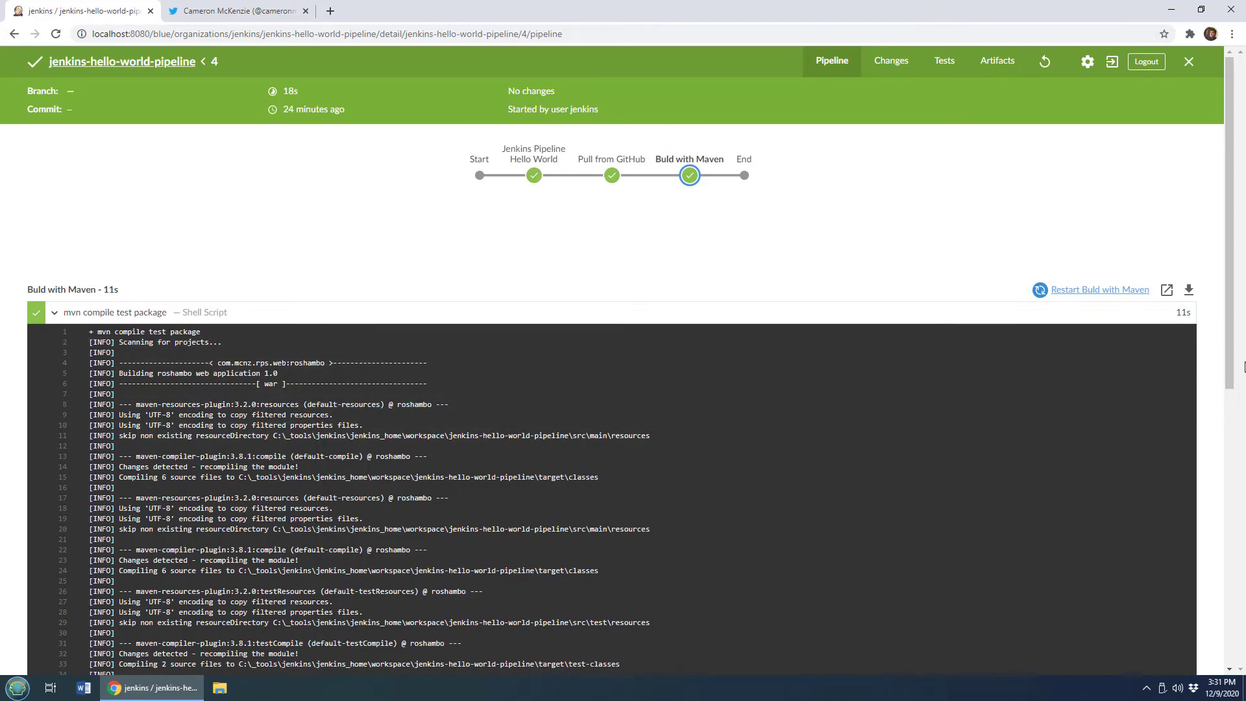
drag(1229, 369, 1230, 645)
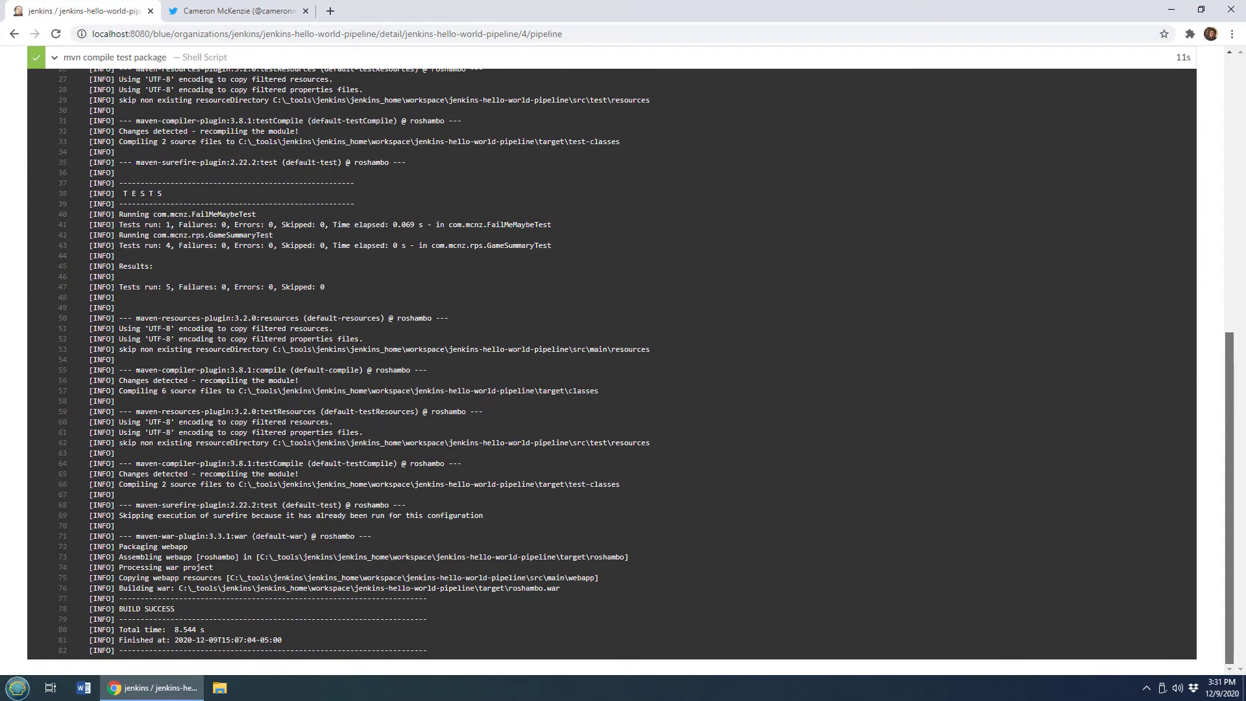
scroll(570, 201, up, 8)
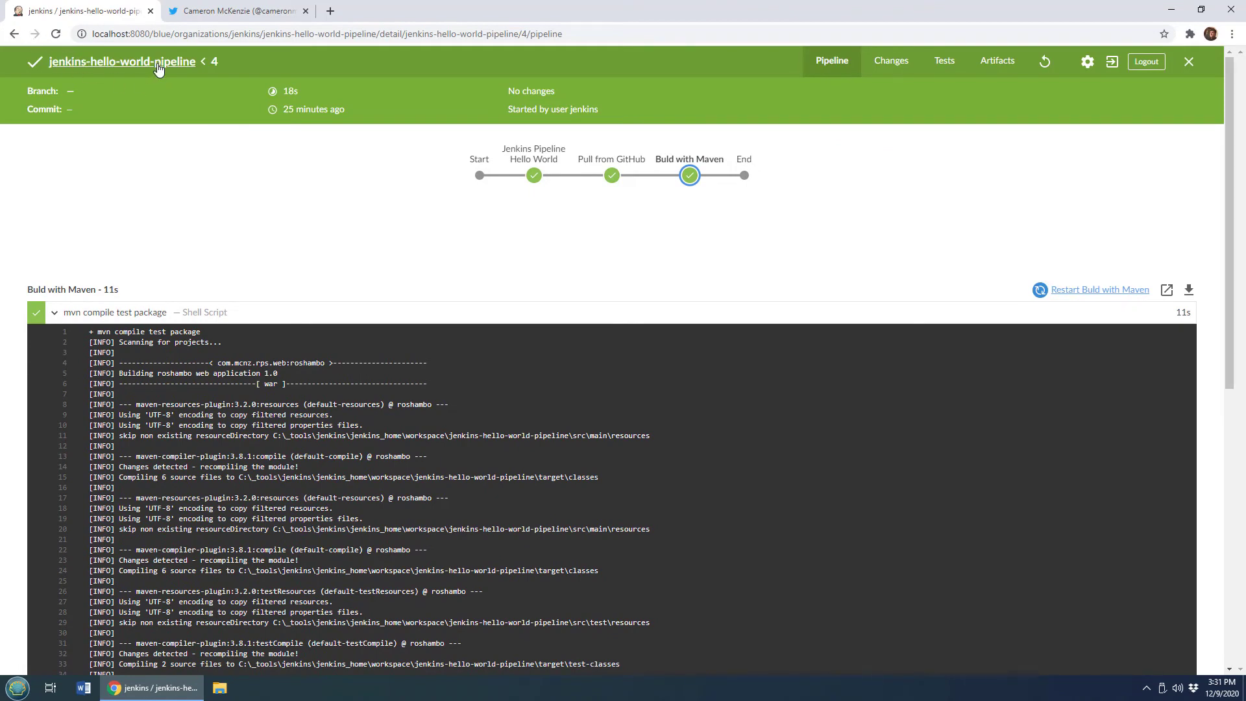
click(139, 65)
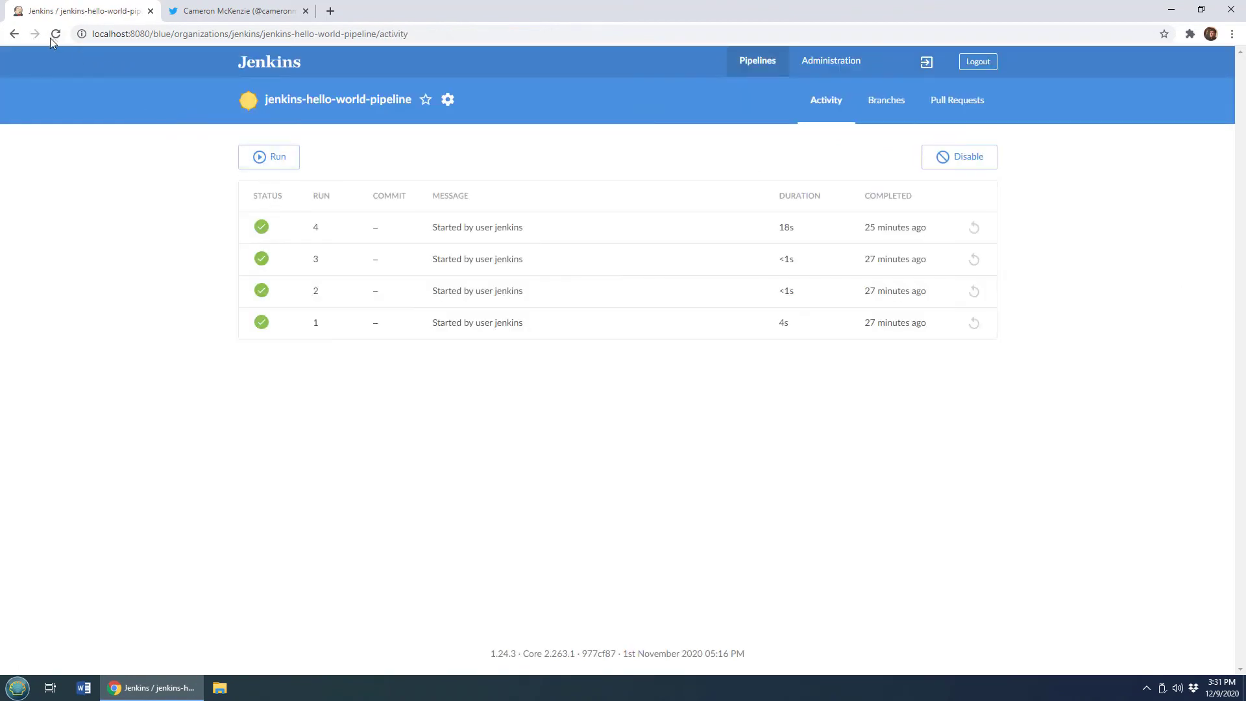
Go back to the pipelines overview, open the jenkins-hello-world pipeline and look through its list of runs
click(273, 65)
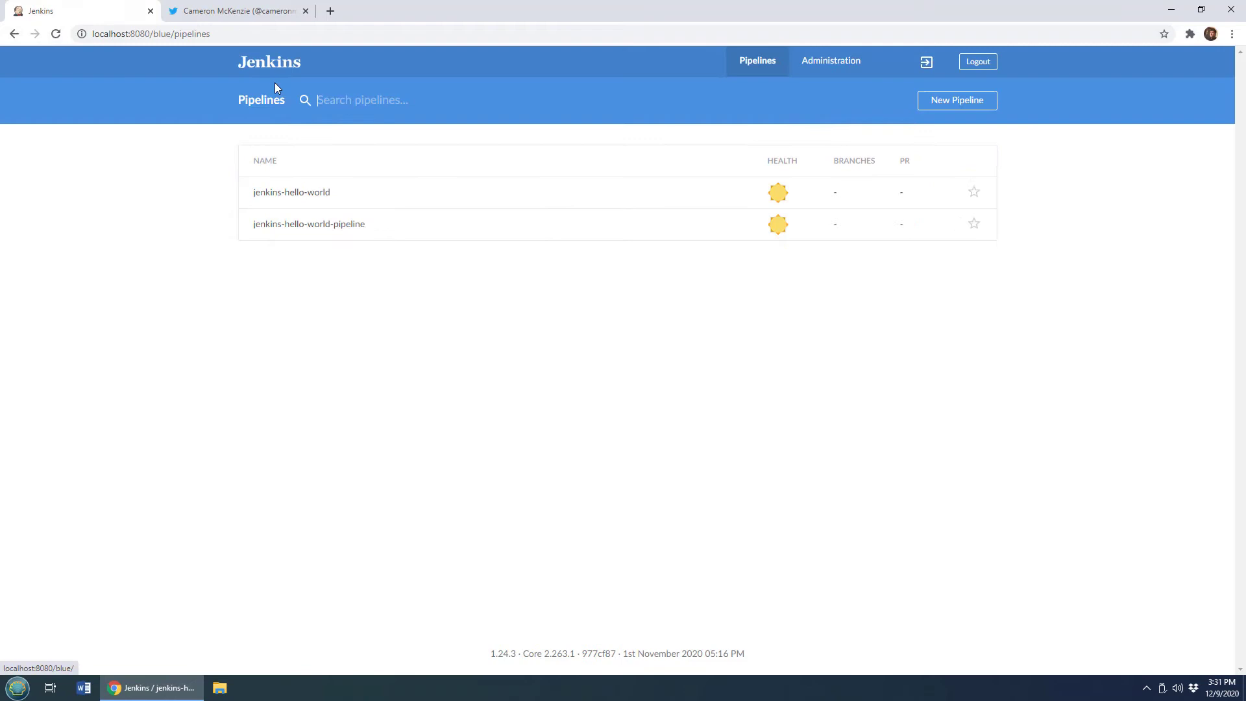
click(308, 200)
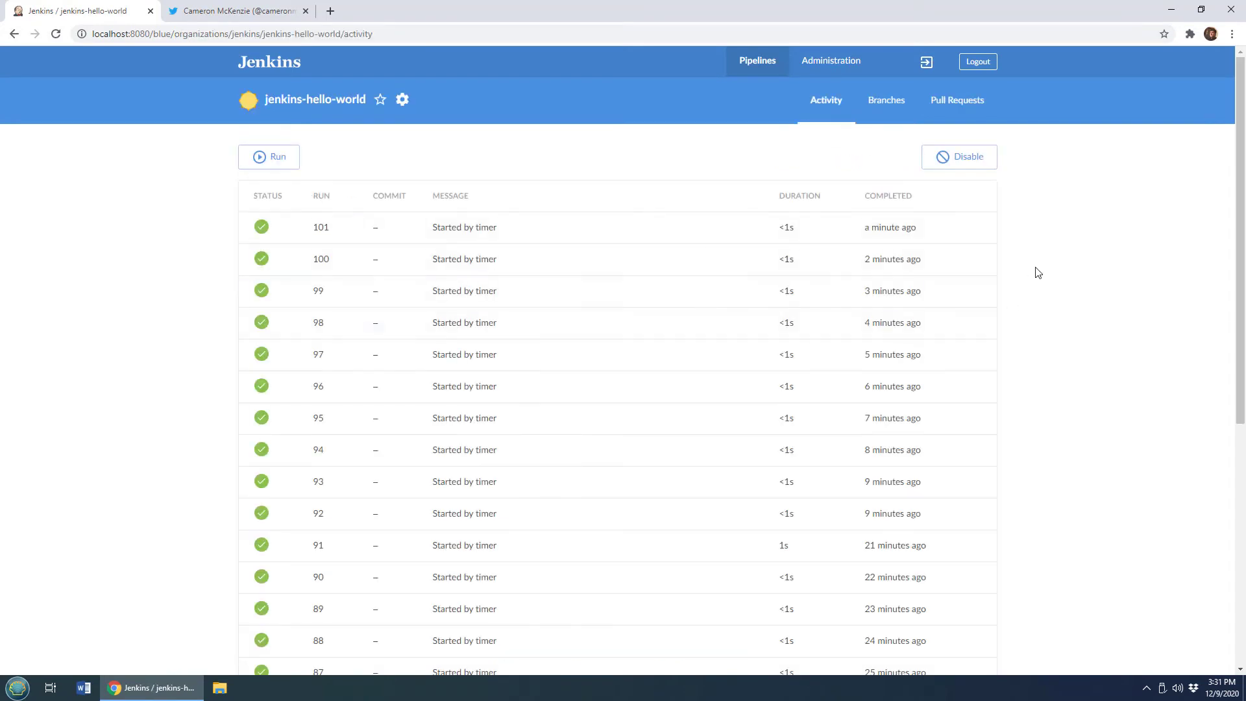
drag(1240, 243, 1240, 484)
scroll(1218, 357, up, 7)
Open run 101 of jenkins-hello-world, examine its log output, and return to the pipeline's activity list
click(461, 234)
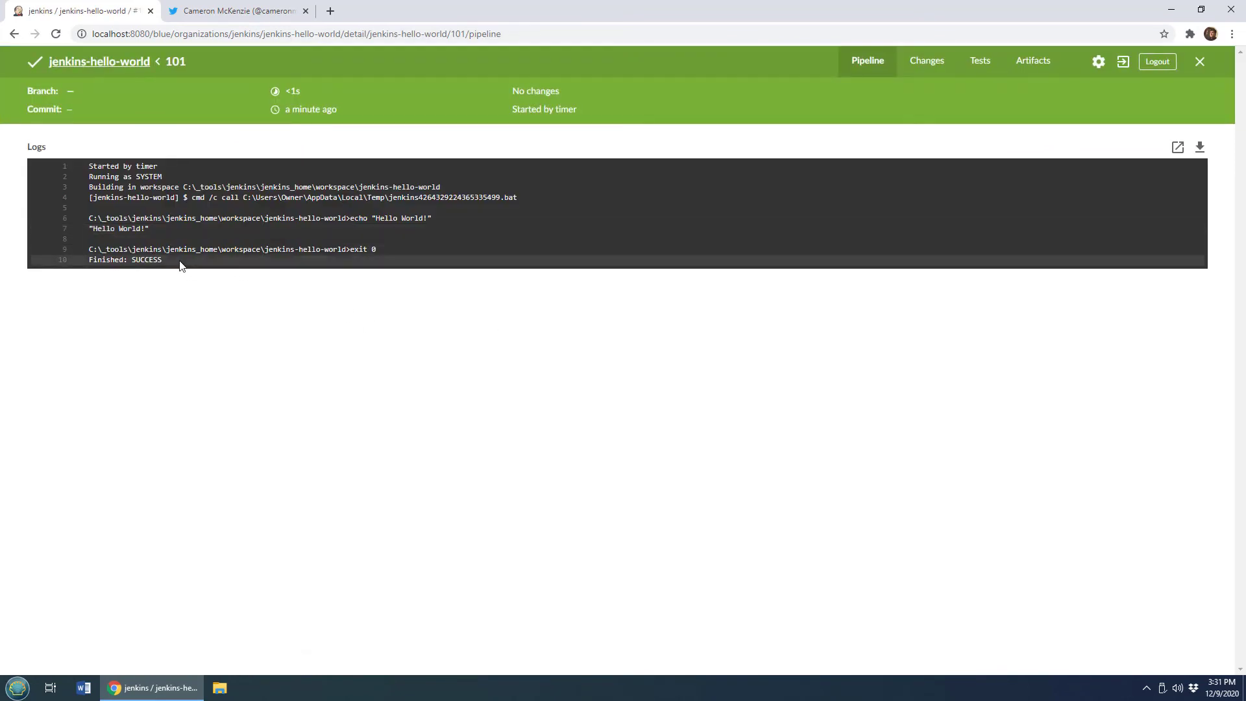
drag(178, 261, 84, 169)
click(162, 224)
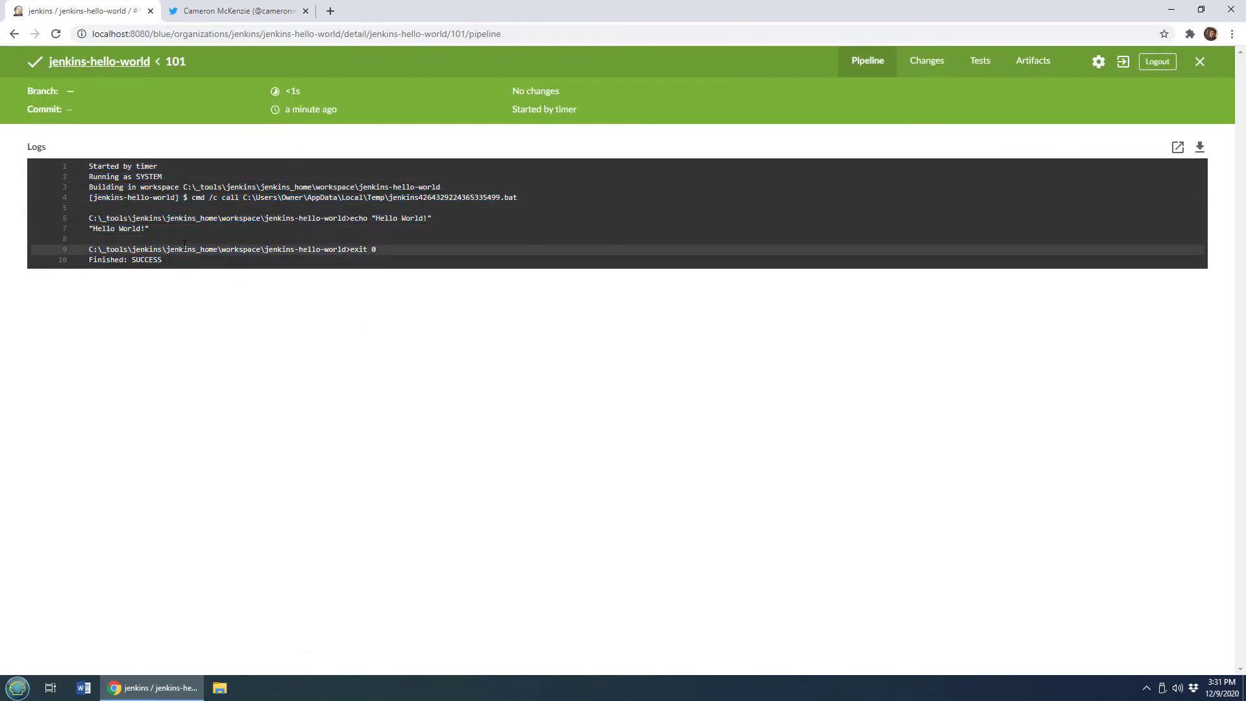
click(118, 66)
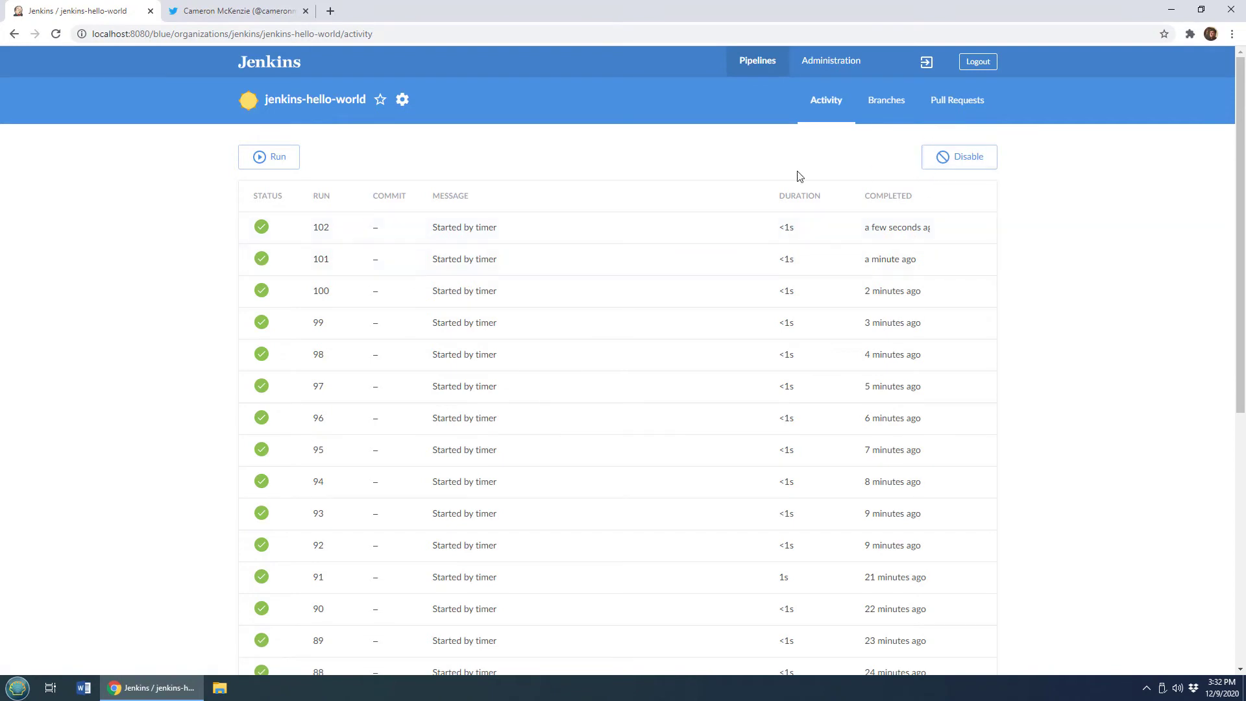
In the jenkins-hello-world job configuration, clear the build schedule, disable Build periodically, and save the changes
click(402, 99)
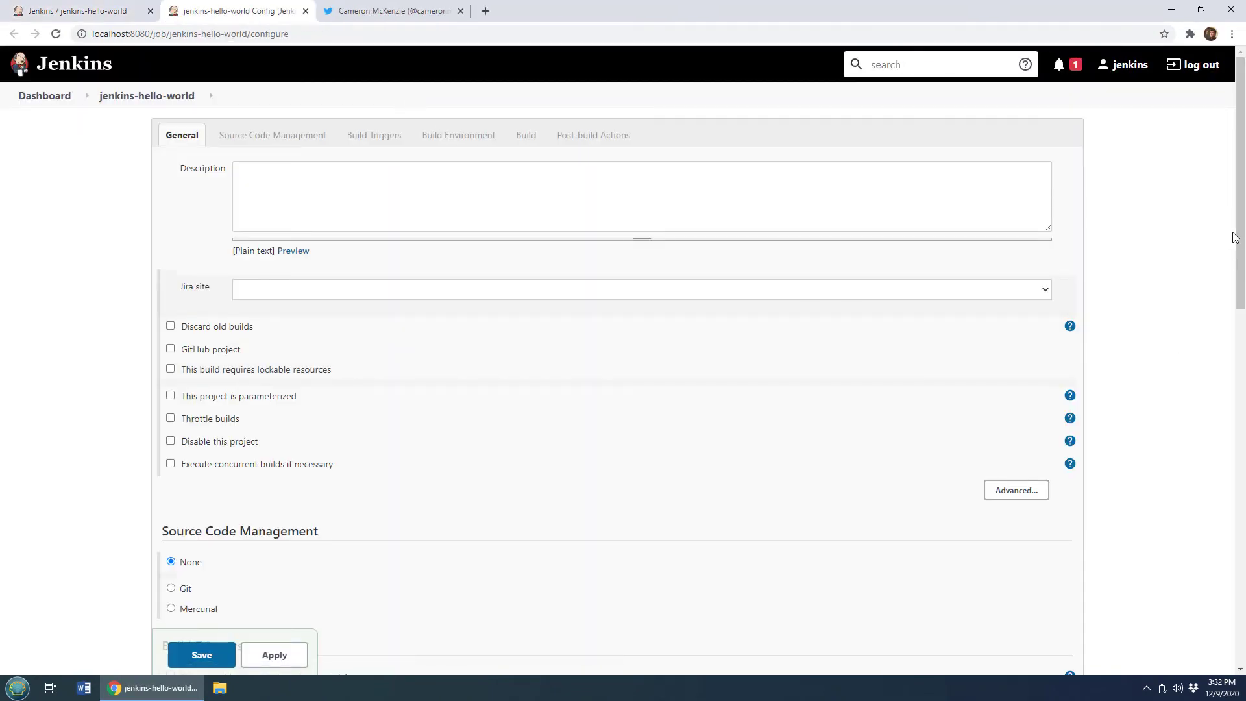
drag(1237, 234, 1201, 208)
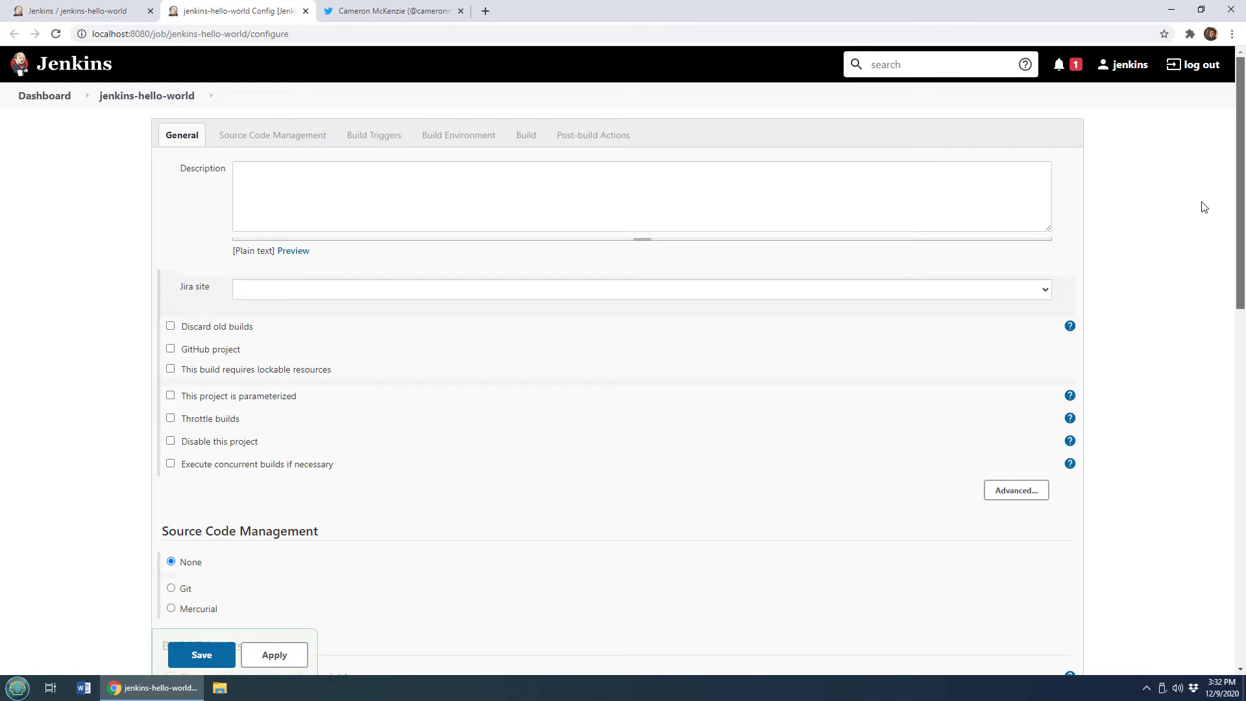
drag(1204, 206, 1218, 427)
drag(294, 271, 207, 270)
key(BackSpace)
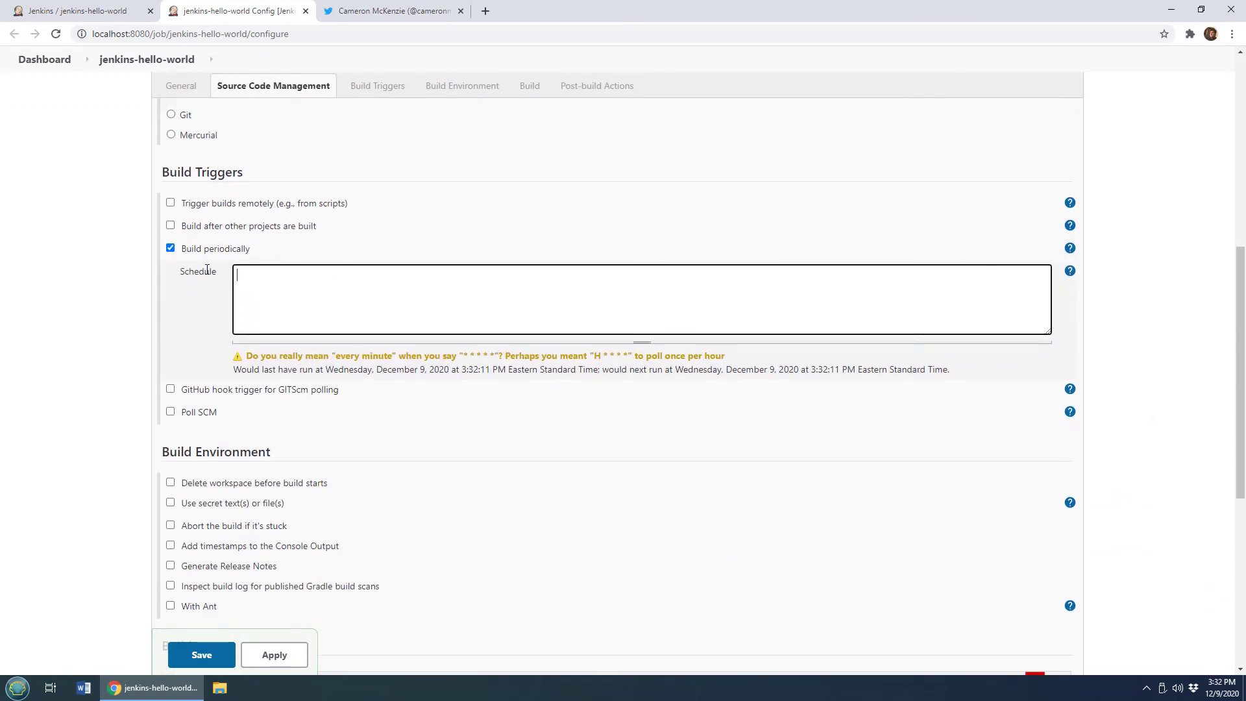
click(170, 249)
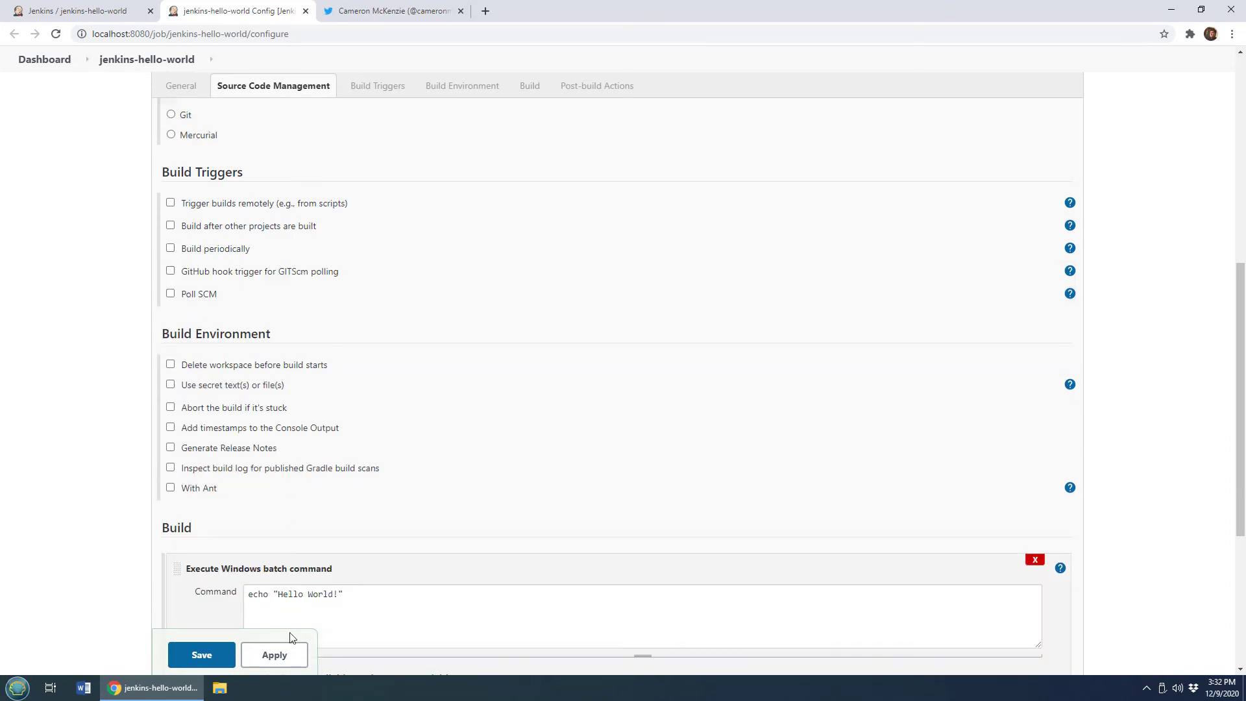
click(286, 655)
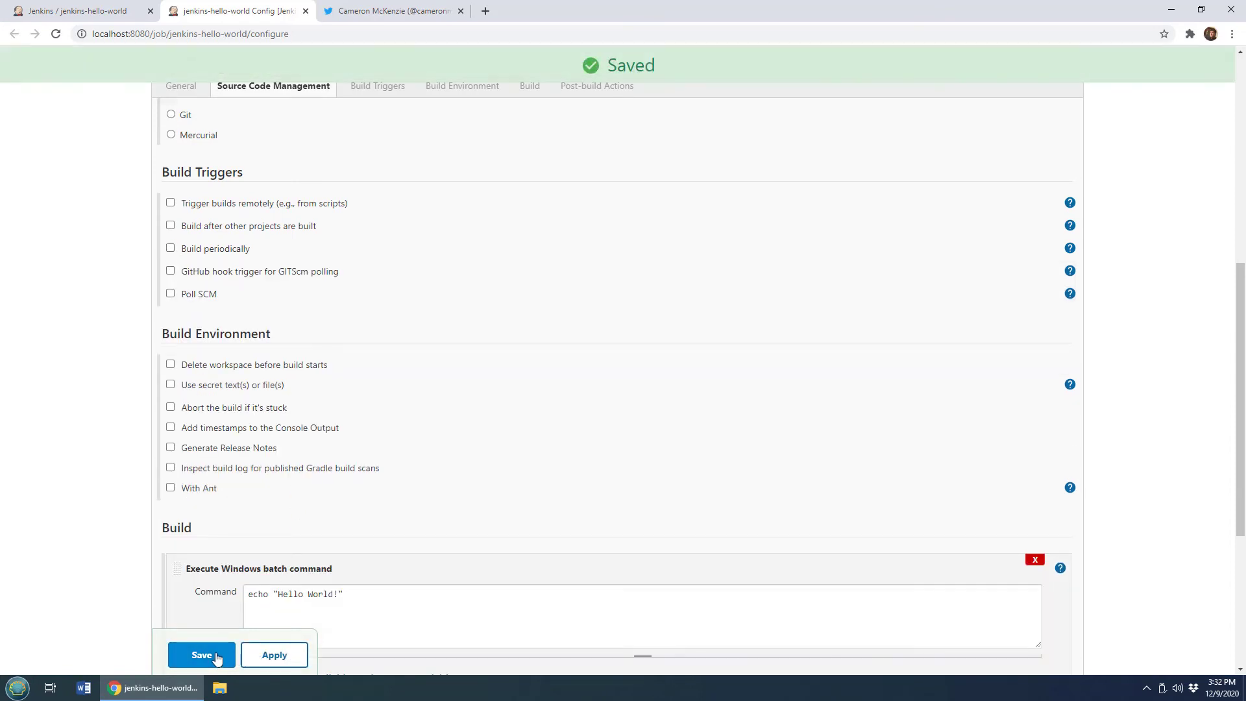
click(202, 655)
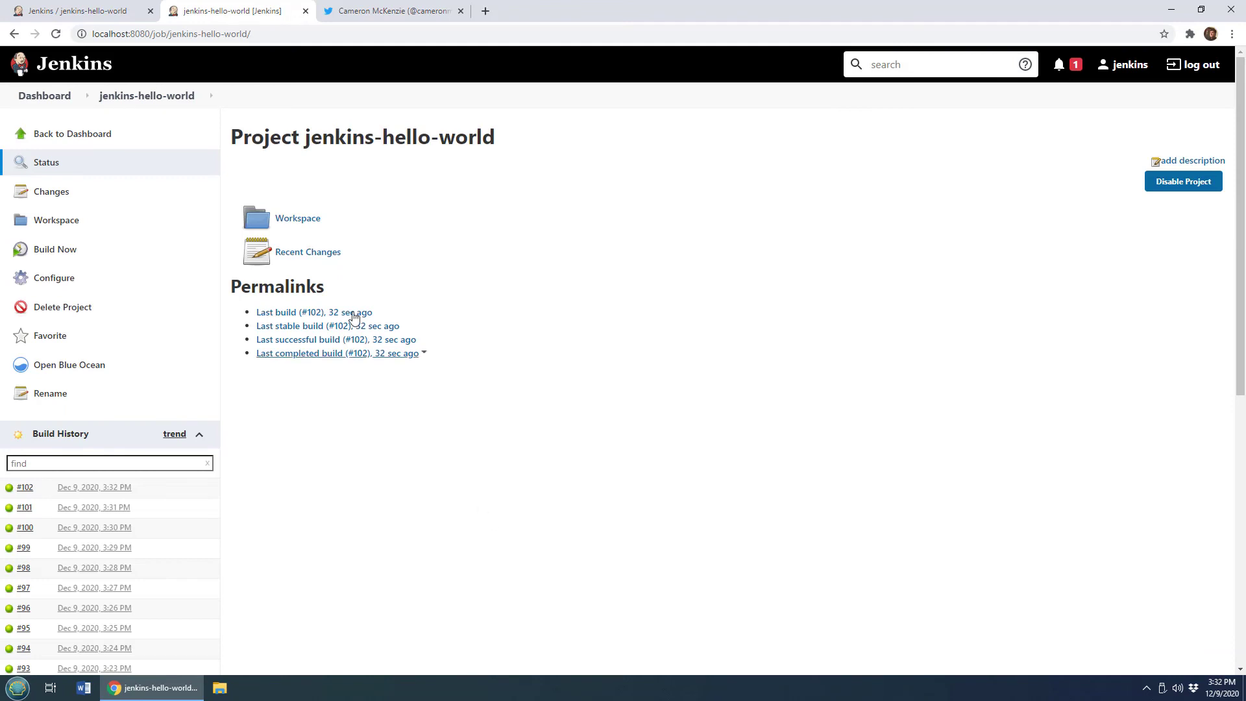
From the Jenkins dashboard, open Blue Ocean, view its Administration page, and return to the Blue Ocean pipelines overview
click(58, 95)
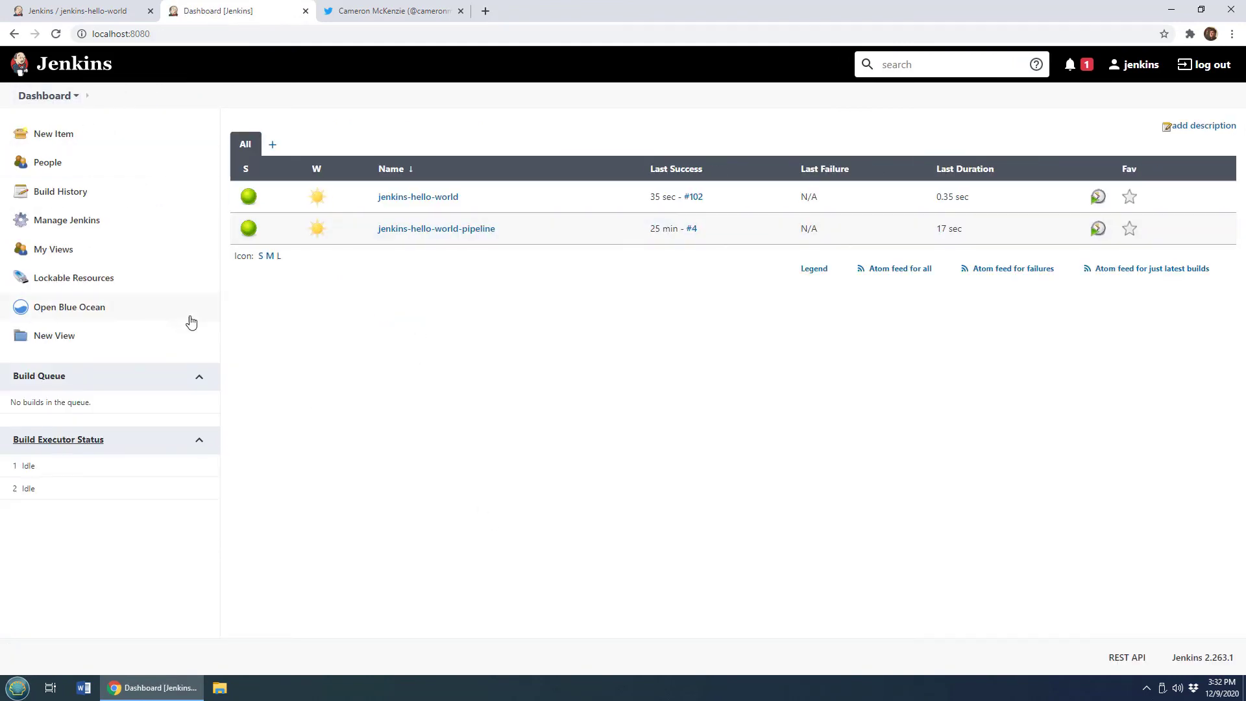
click(87, 308)
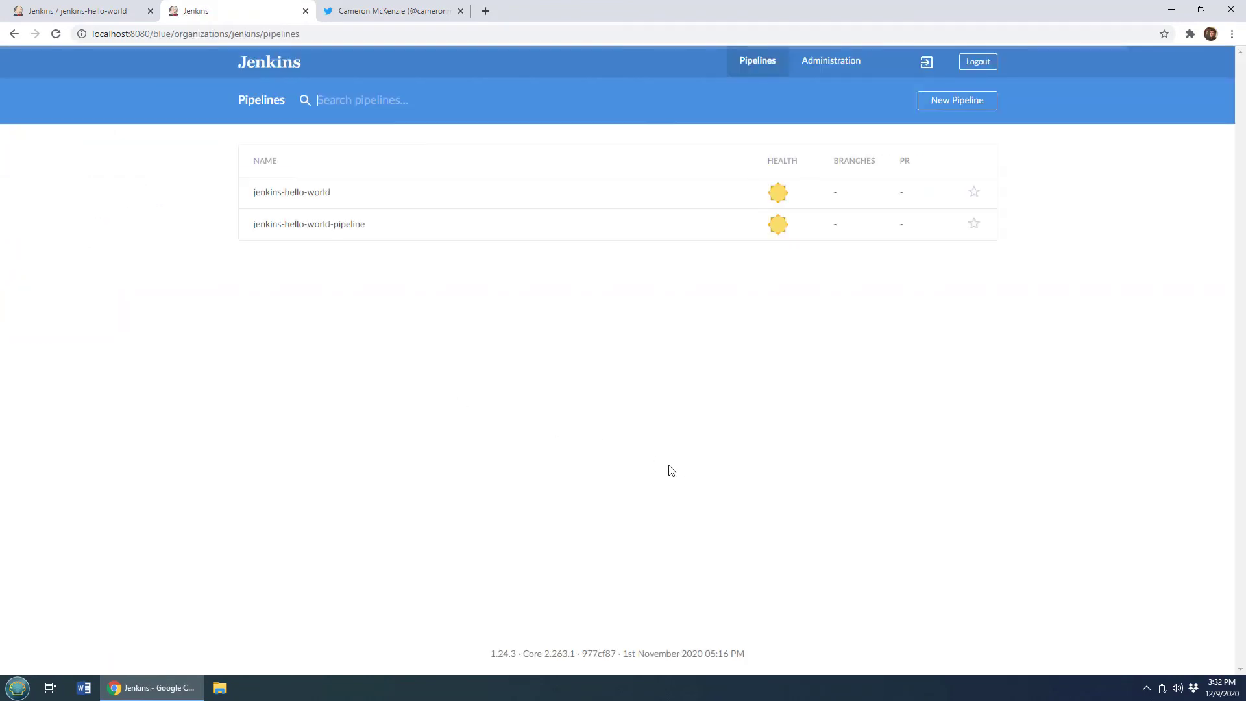
click(823, 62)
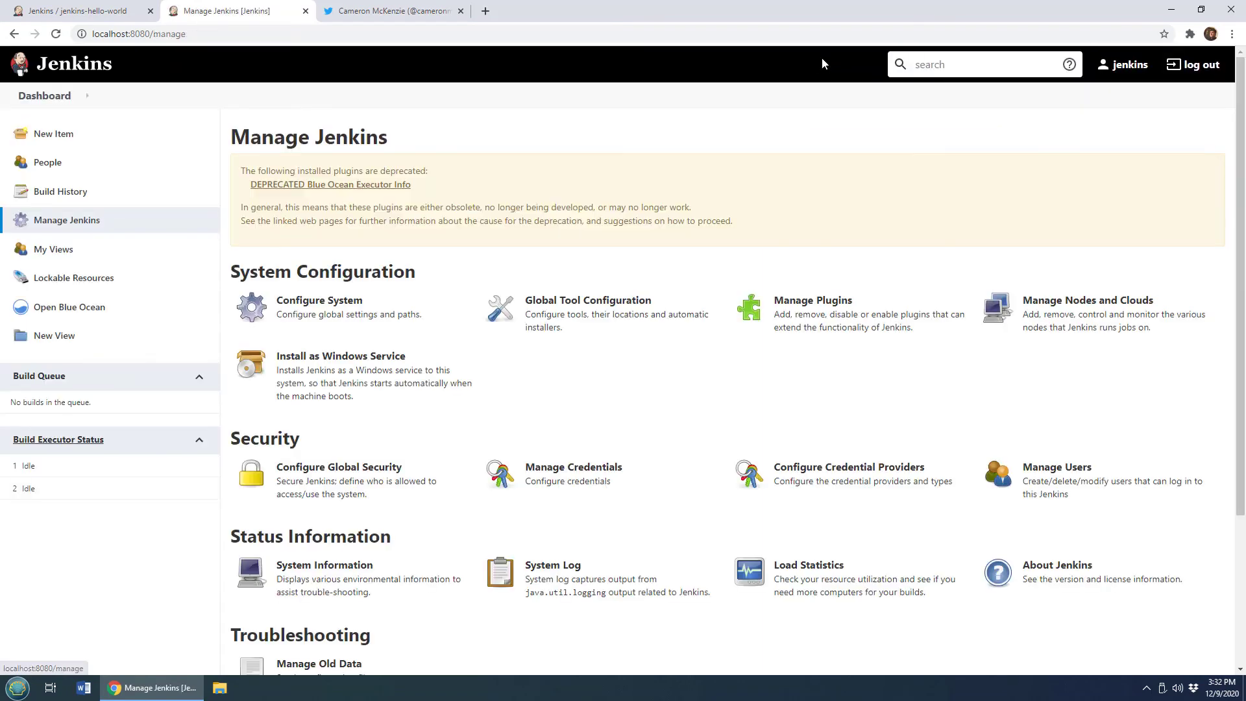
click(73, 308)
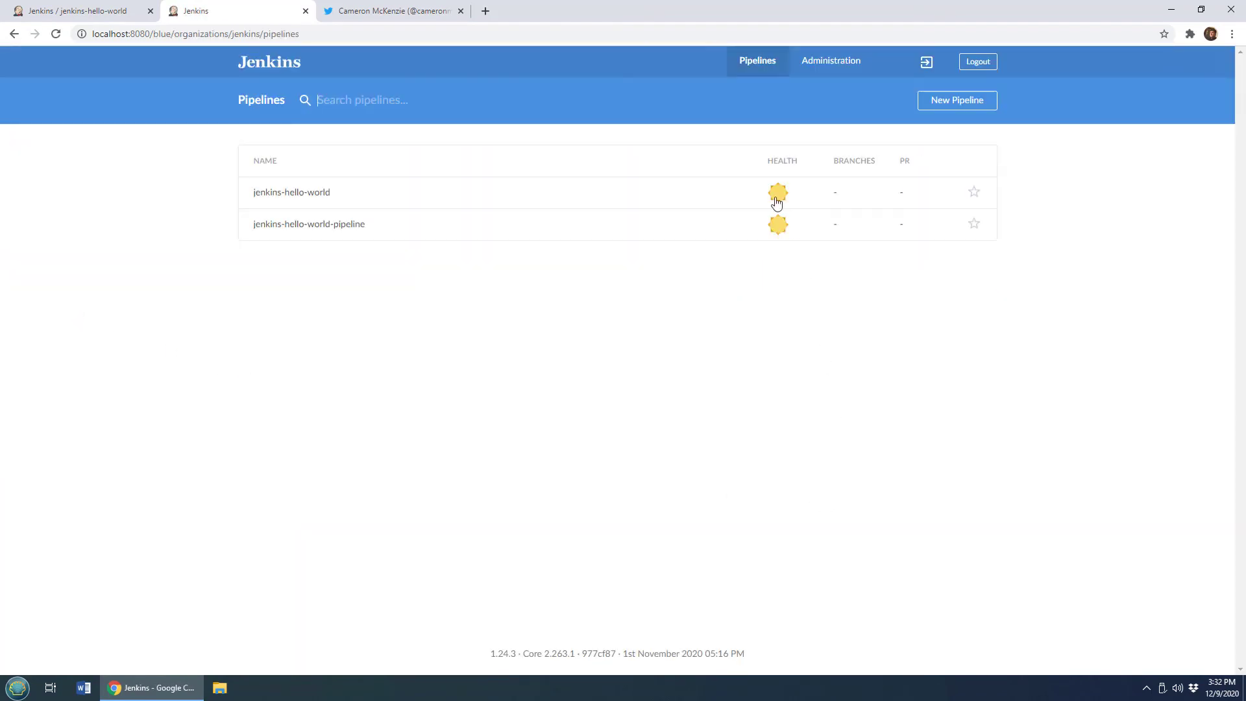